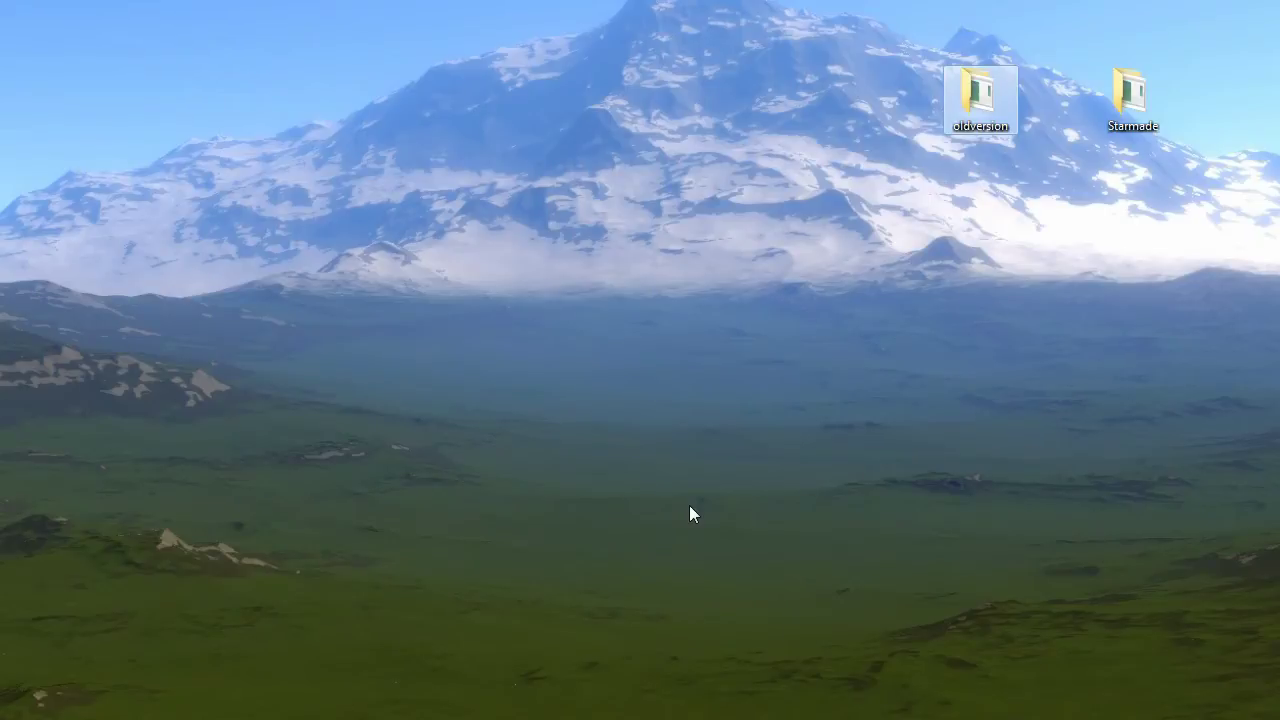
Step: Peek into the new Starmade install folder, close it, and clear the desktop selection
double_click(1133, 92)
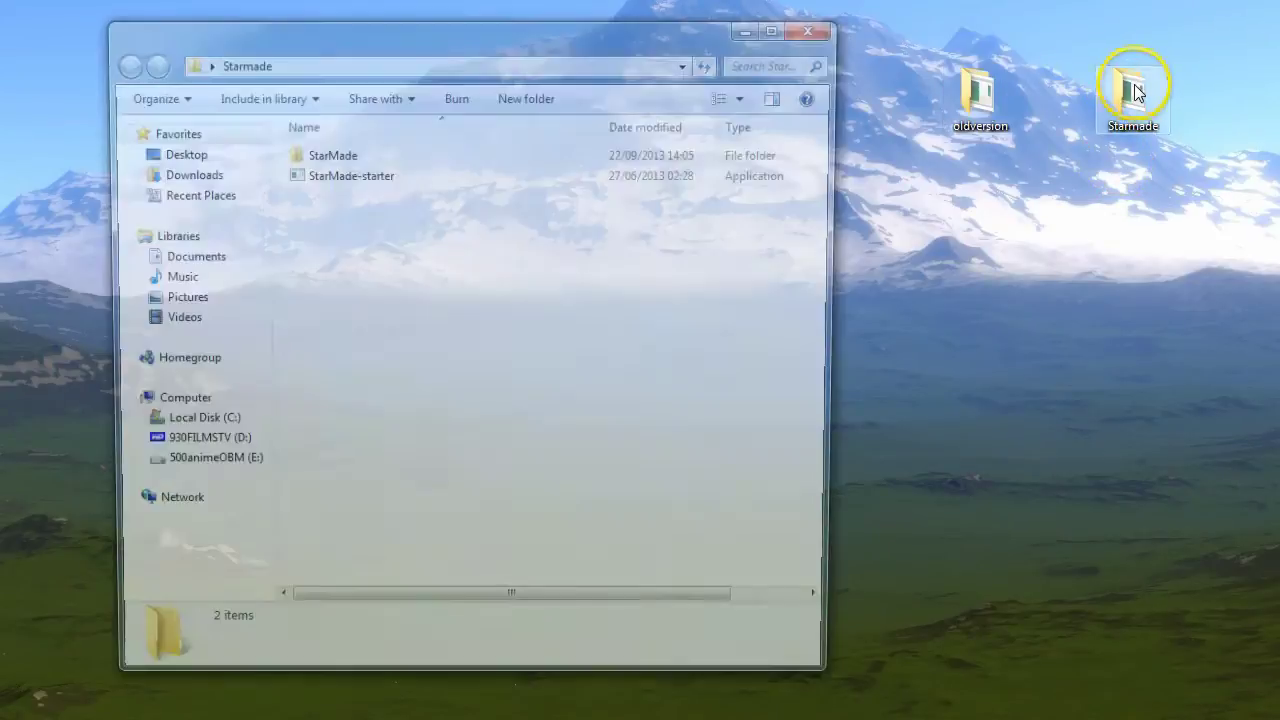
click(820, 30)
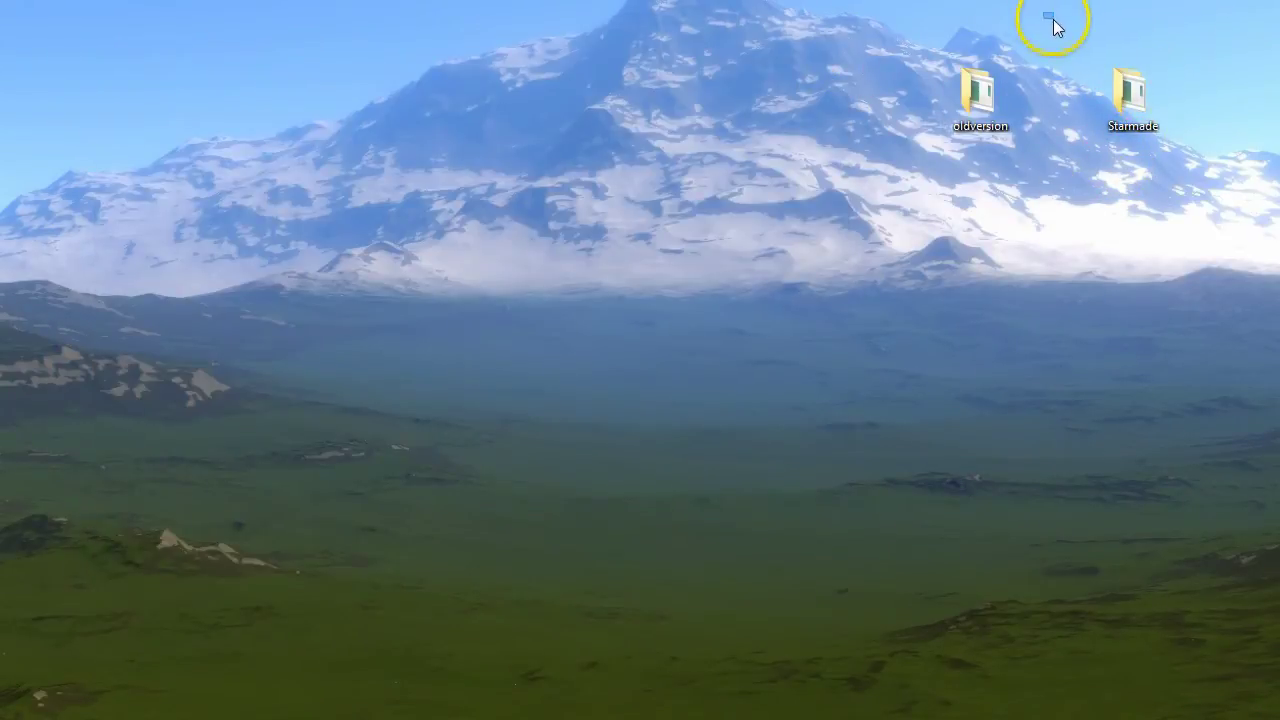
mouse_move(1053, 27)
mouse_down()
mouse_move(1209, 179)
mouse_move(1070, 33)
mouse_up()
click(1209, 179)
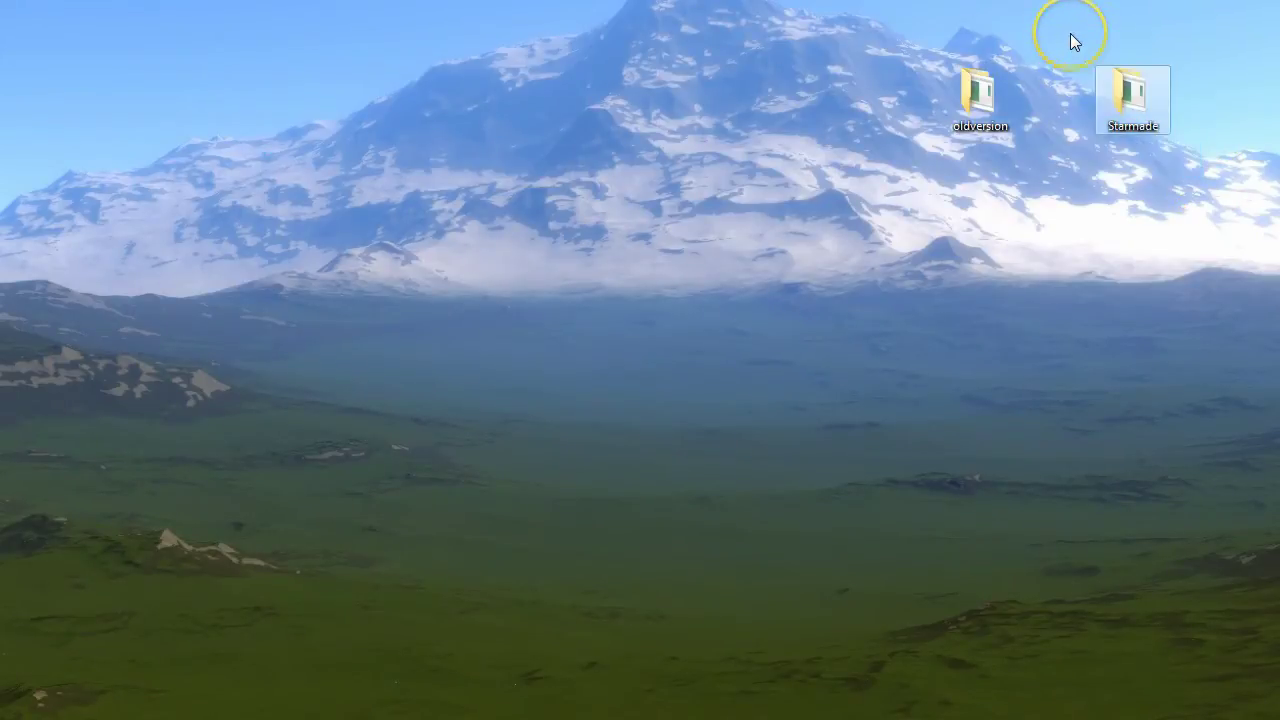
click(1175, 187)
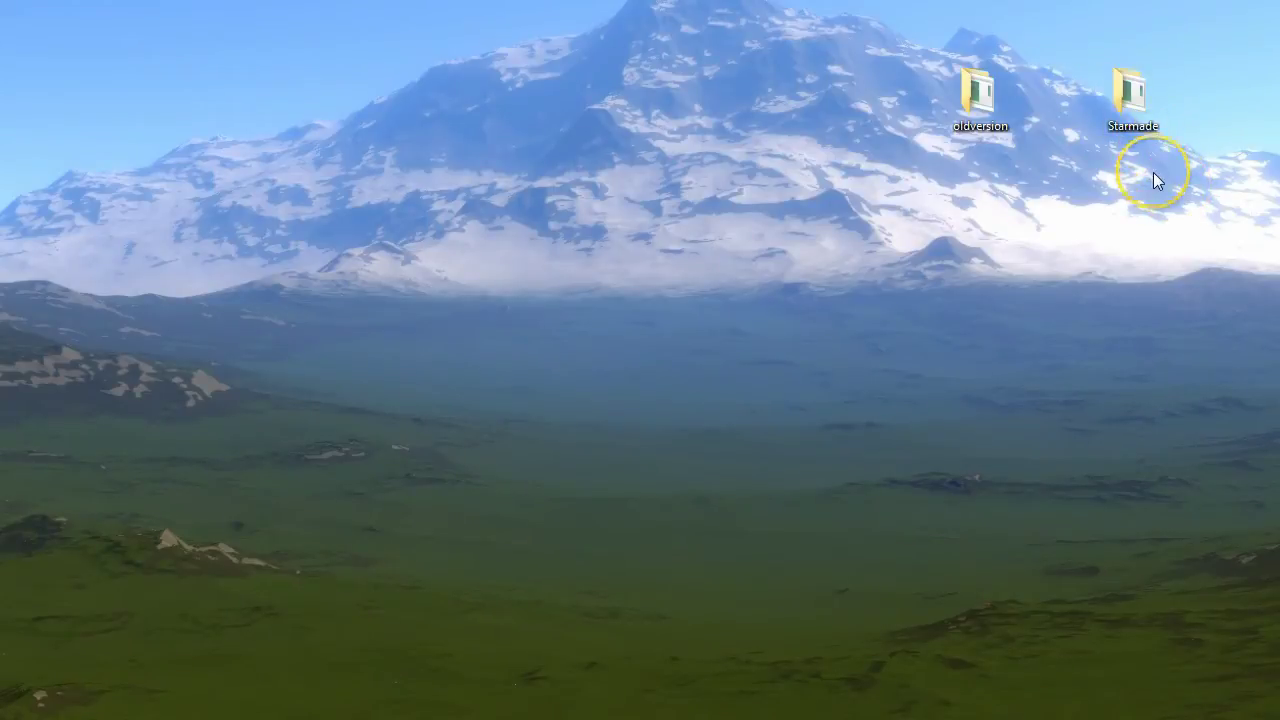
Step: Preview the old blueprints folder through oldversion > StarMade, then close that window
double_click(976, 92)
double_click(325, 152)
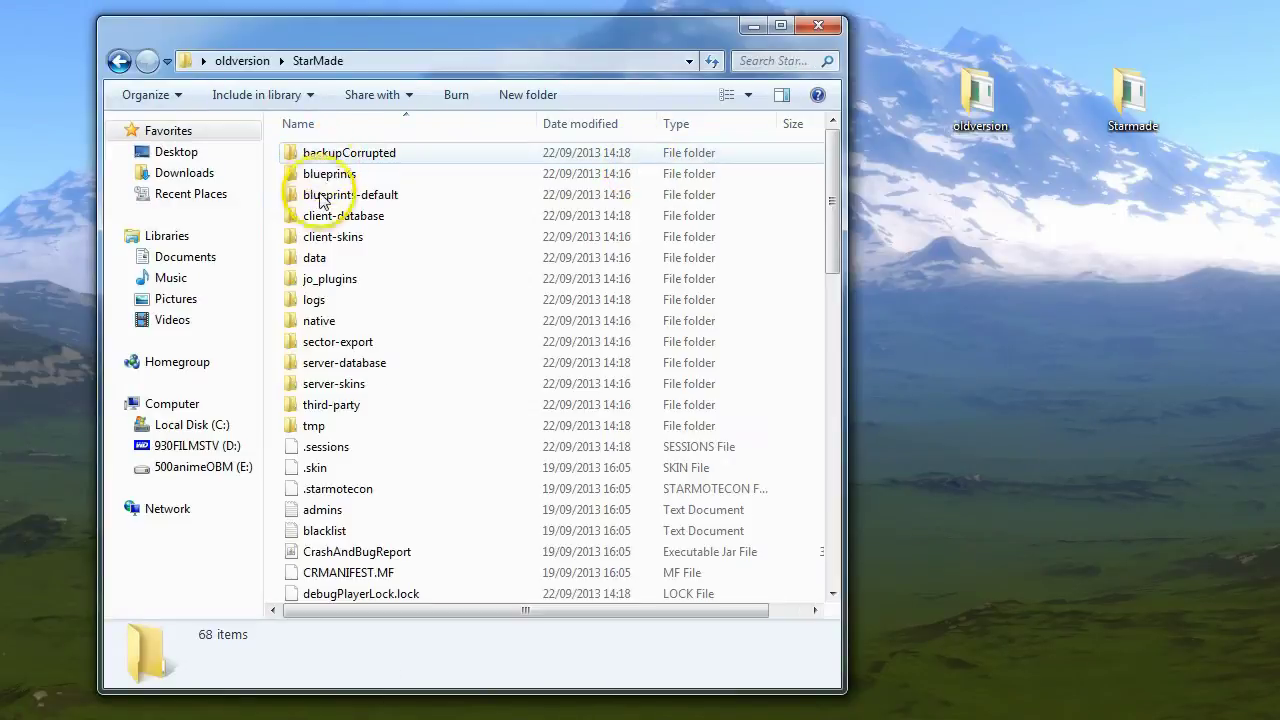
double_click(312, 173)
drag(514, 34, 255, 45)
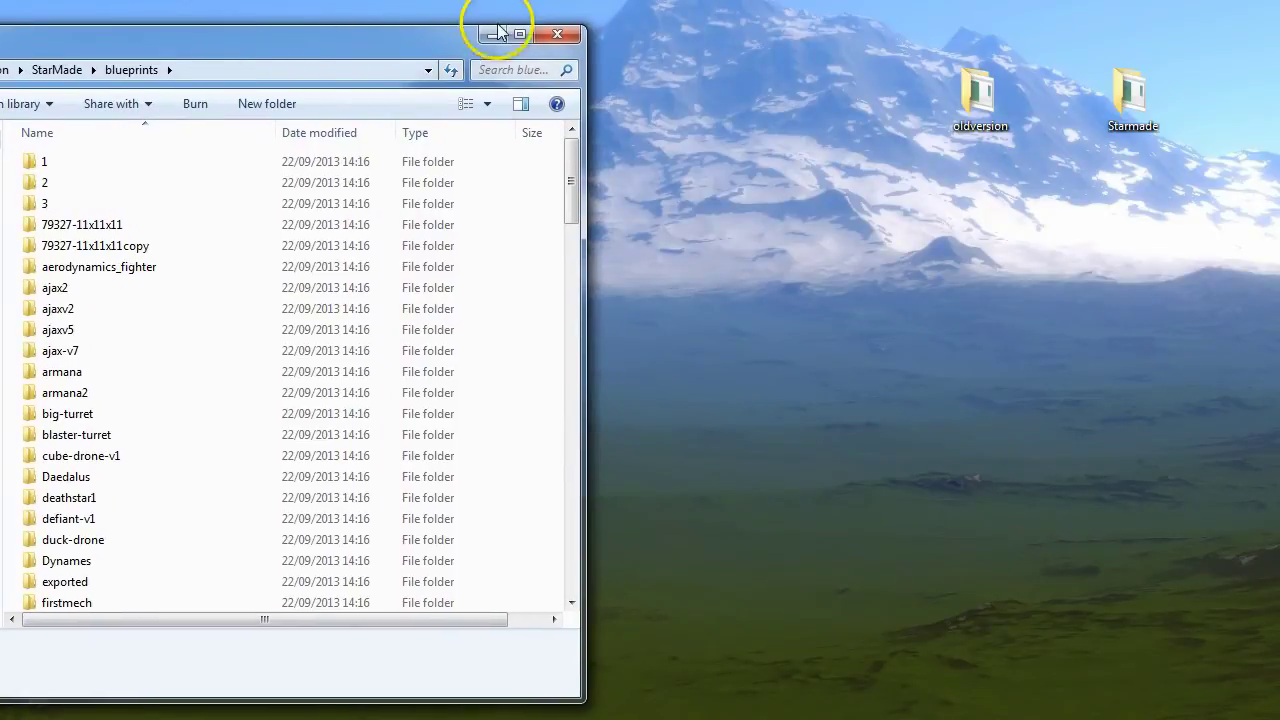
click(558, 37)
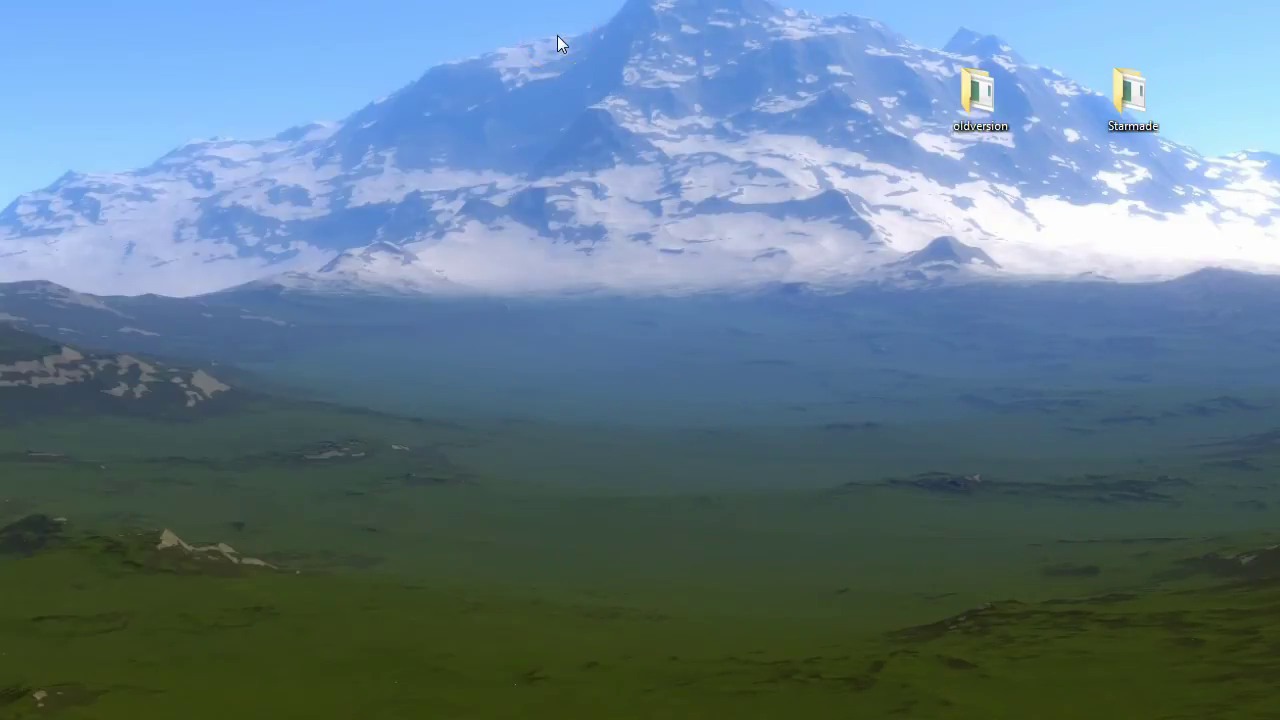
click(1130, 95)
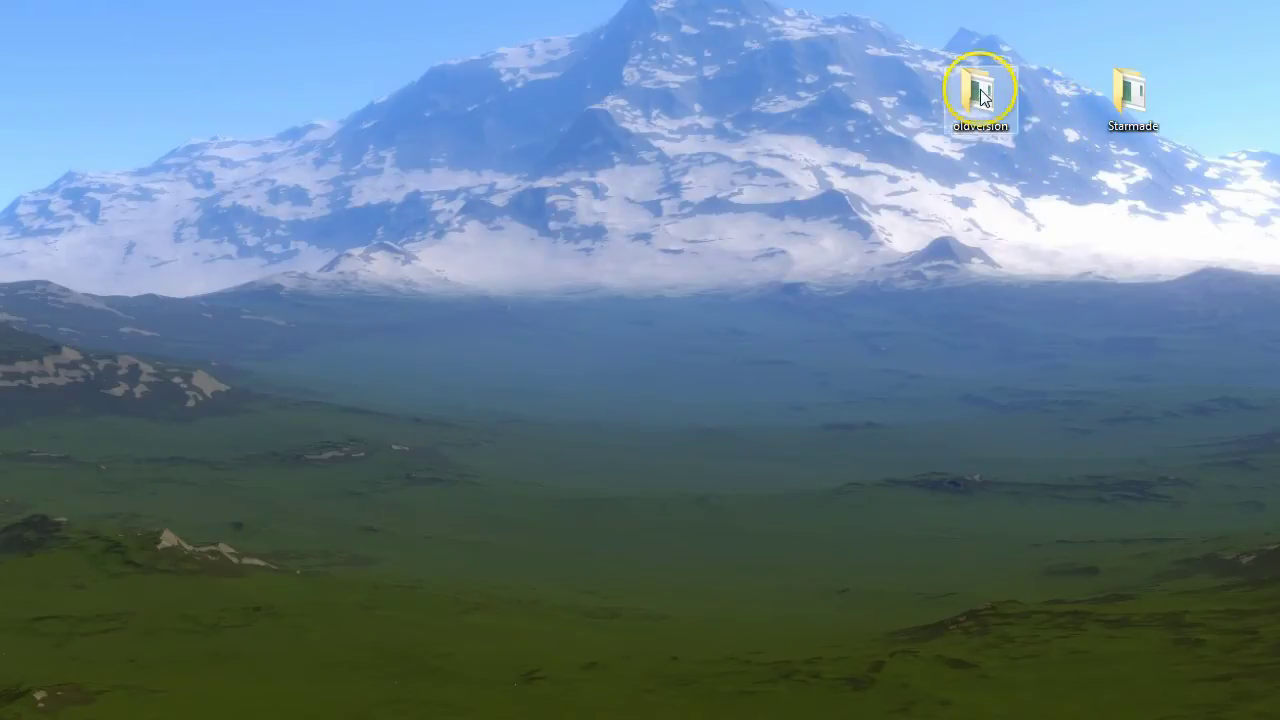
Step: Browse to the sector-export folder inside oldversion > StarMade
mouse_move(980, 96)
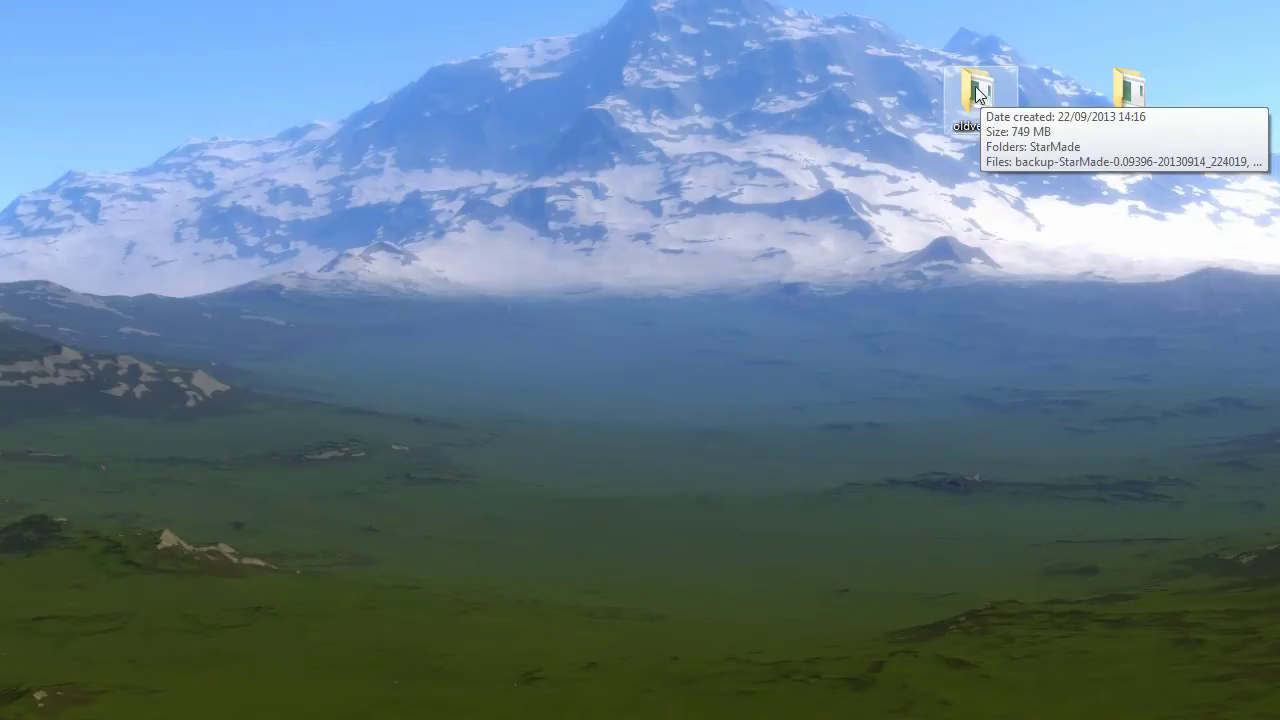
click(972, 88)
double_click(972, 88)
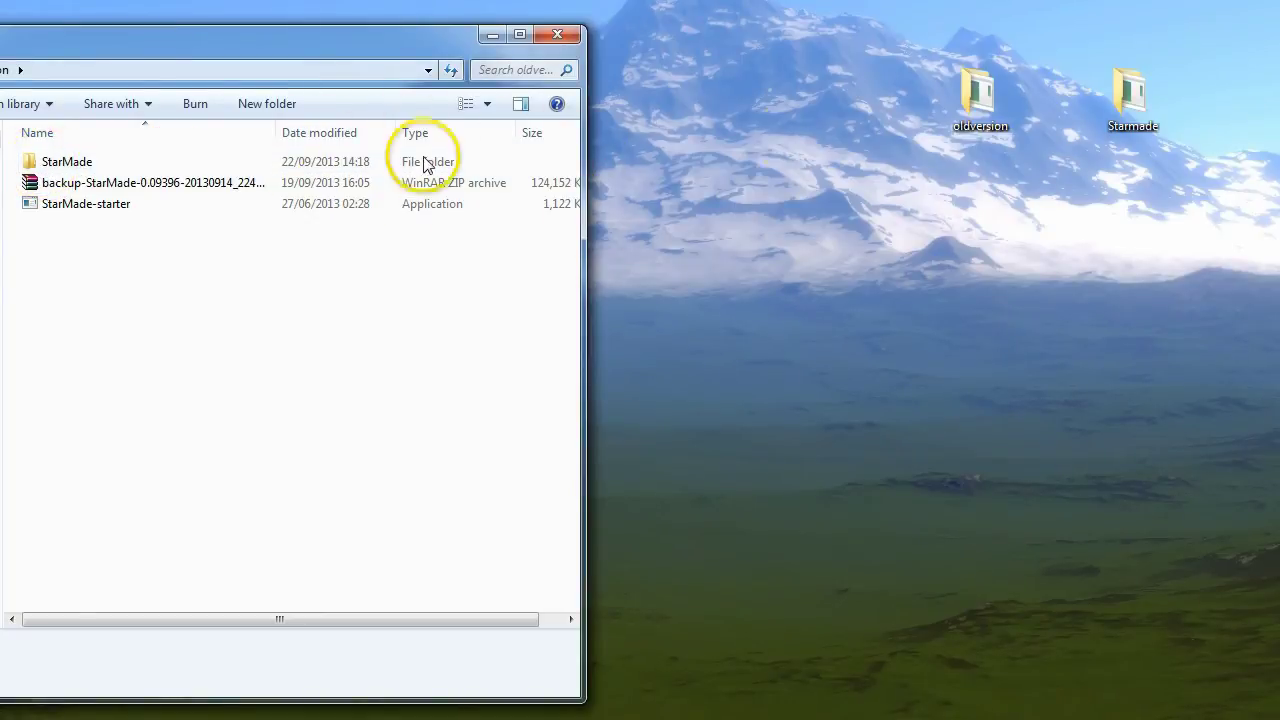
double_click(45, 161)
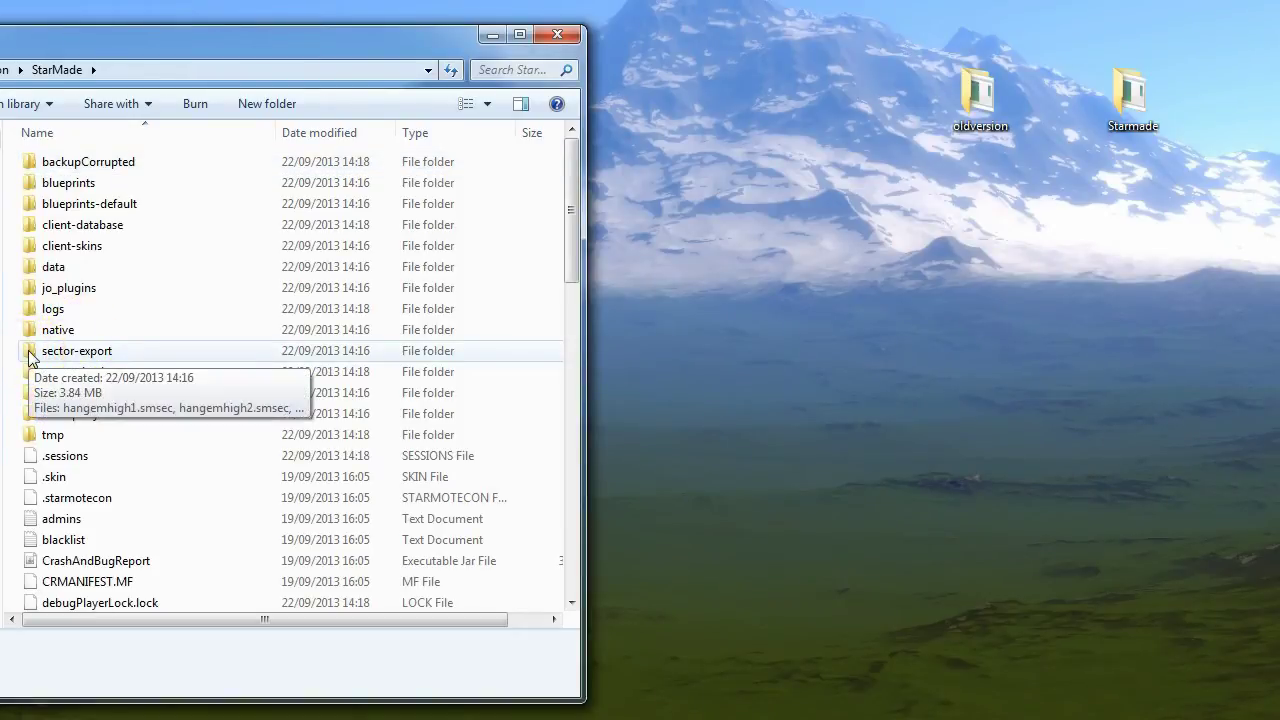
double_click(30, 355)
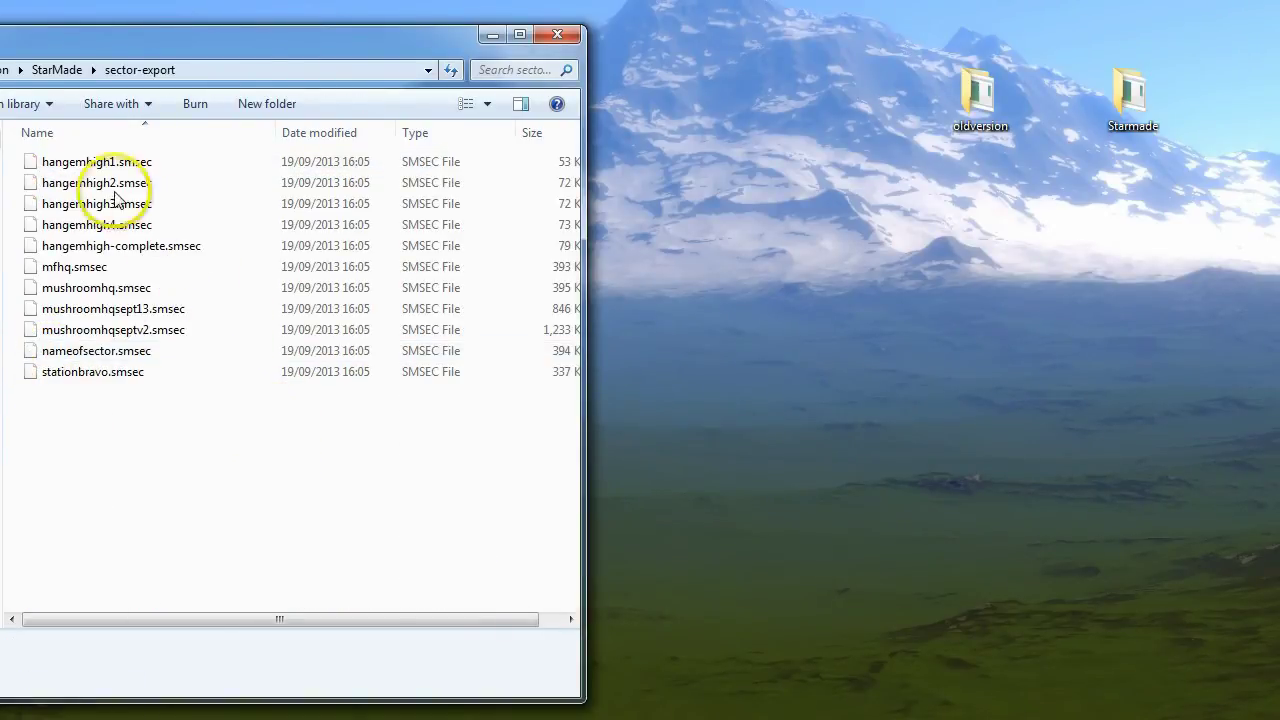
Step: Review the ten .smsec files, including hangemhigh-complete.smsec details, then return to StarMade
key(ctrl+a)
ctrl+click(50, 161)
click(135, 416)
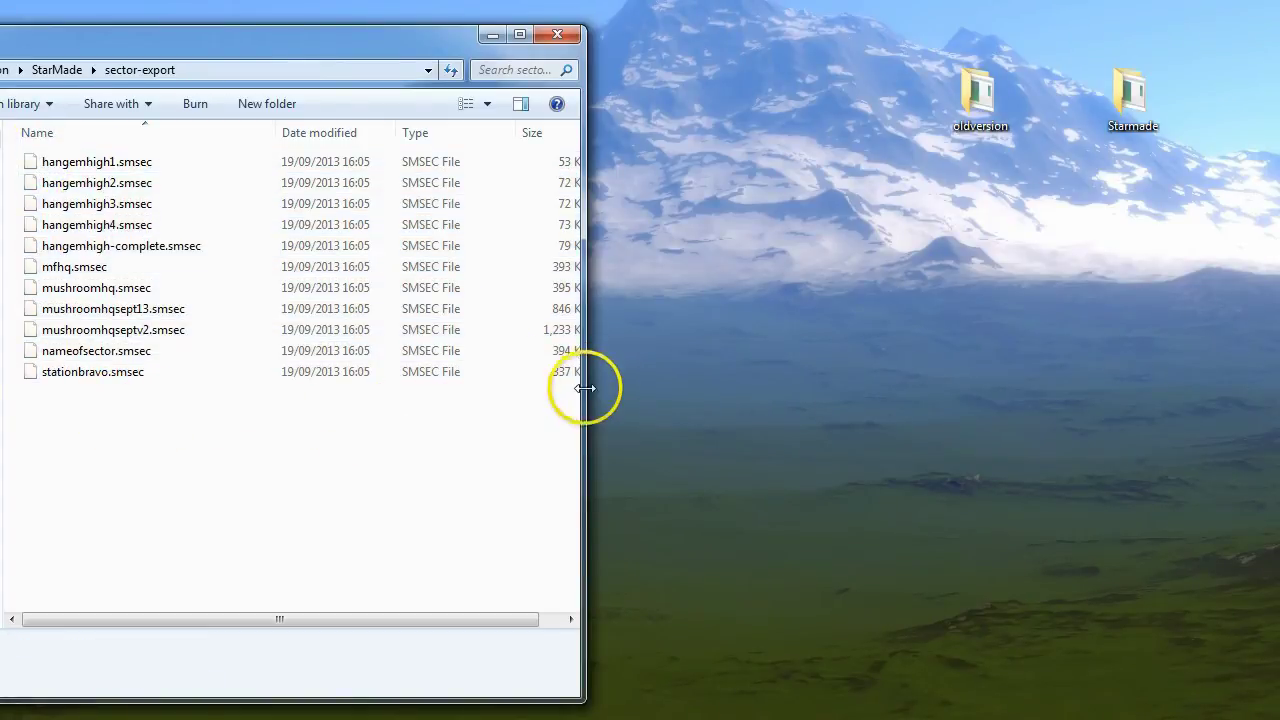
drag(581, 406, 625, 404)
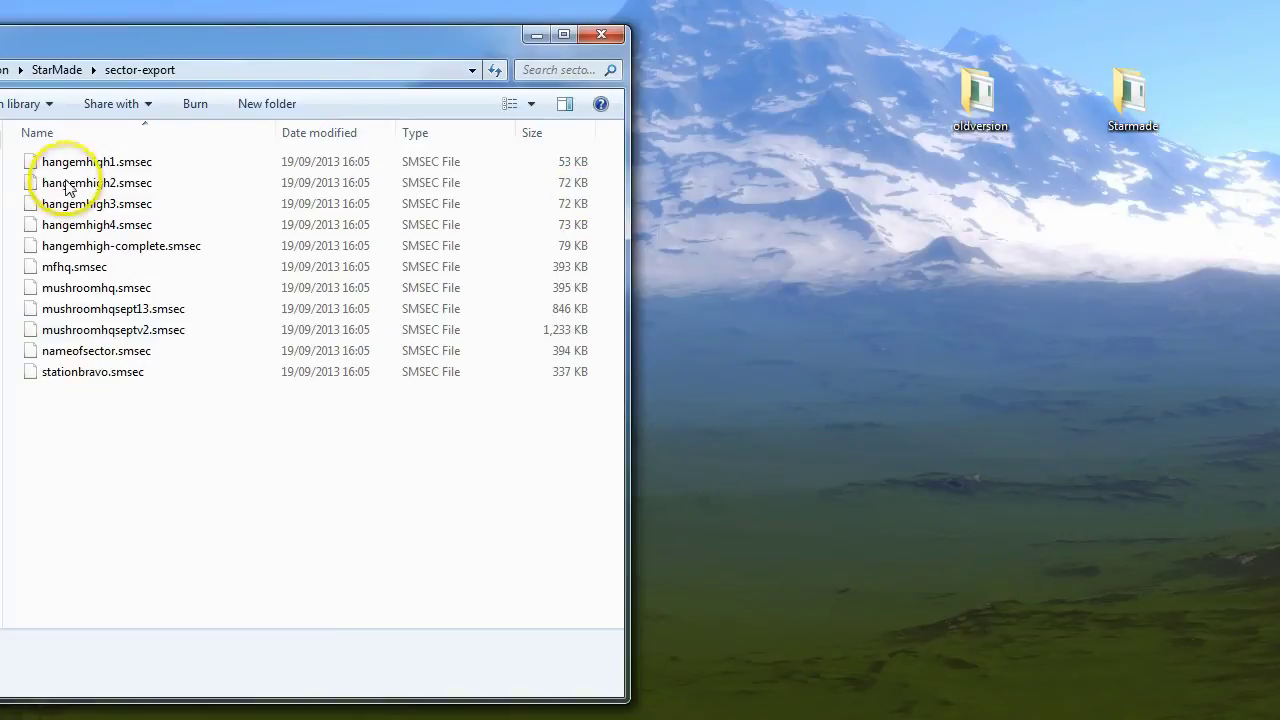
click(100, 252)
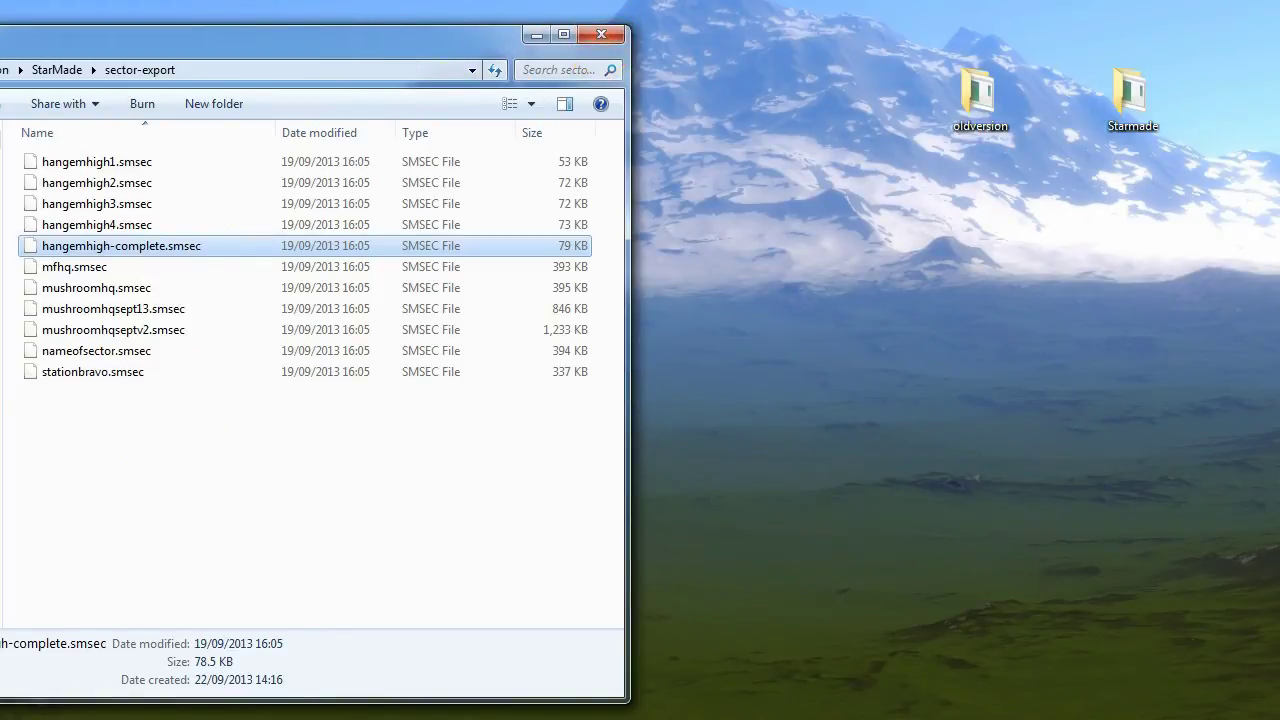
key(BackSpace)
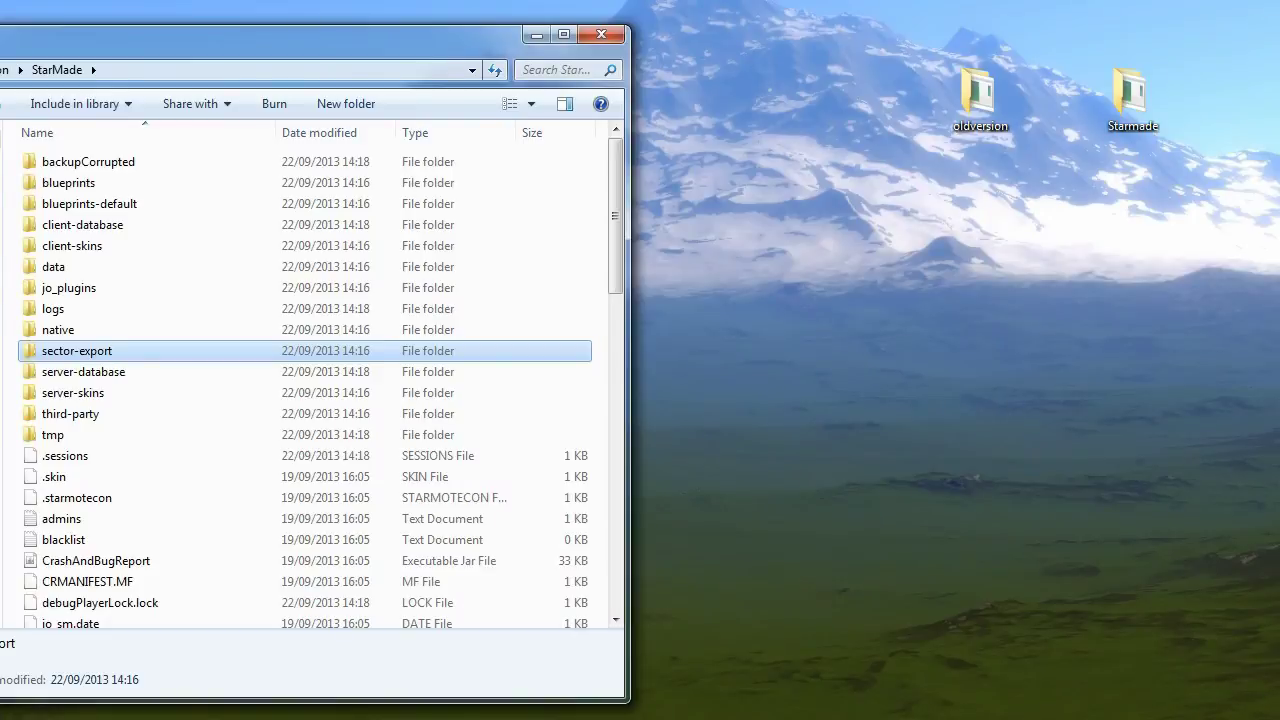
Step: Place the old blueprints folder beside the new install's StarMade\blueprints and select all old blueprints
double_click(28, 184)
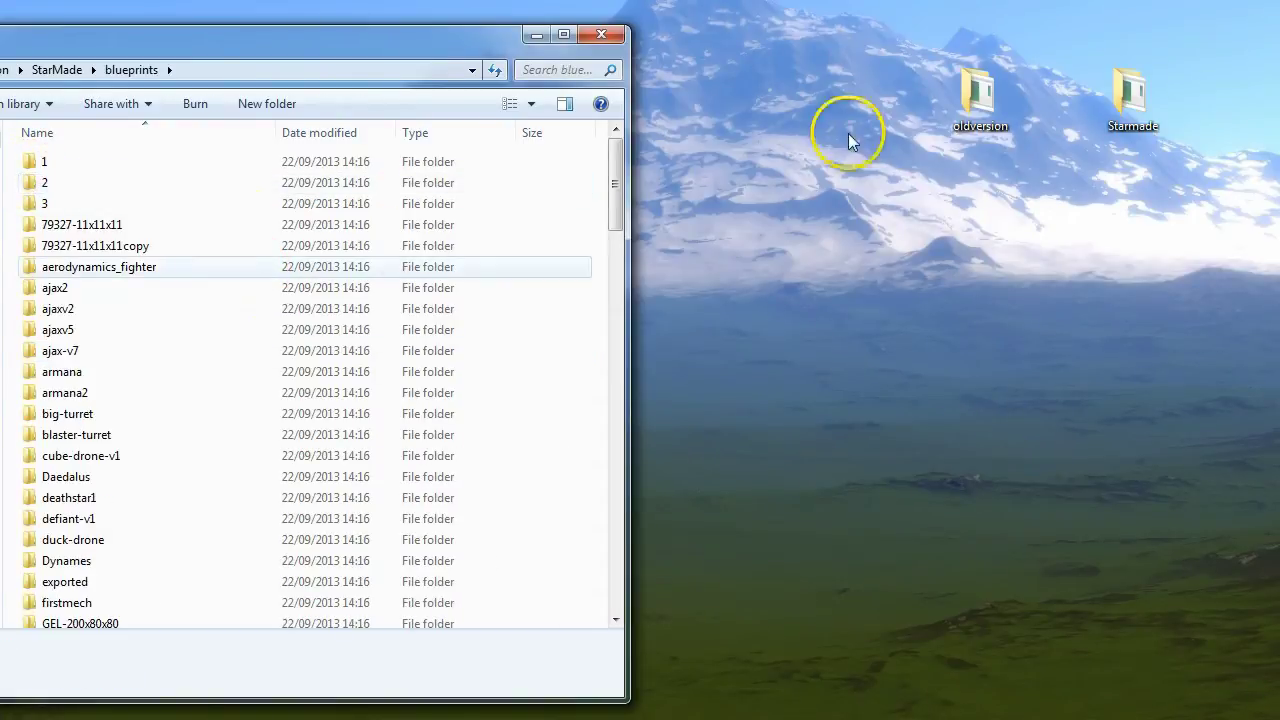
double_click(1152, 100)
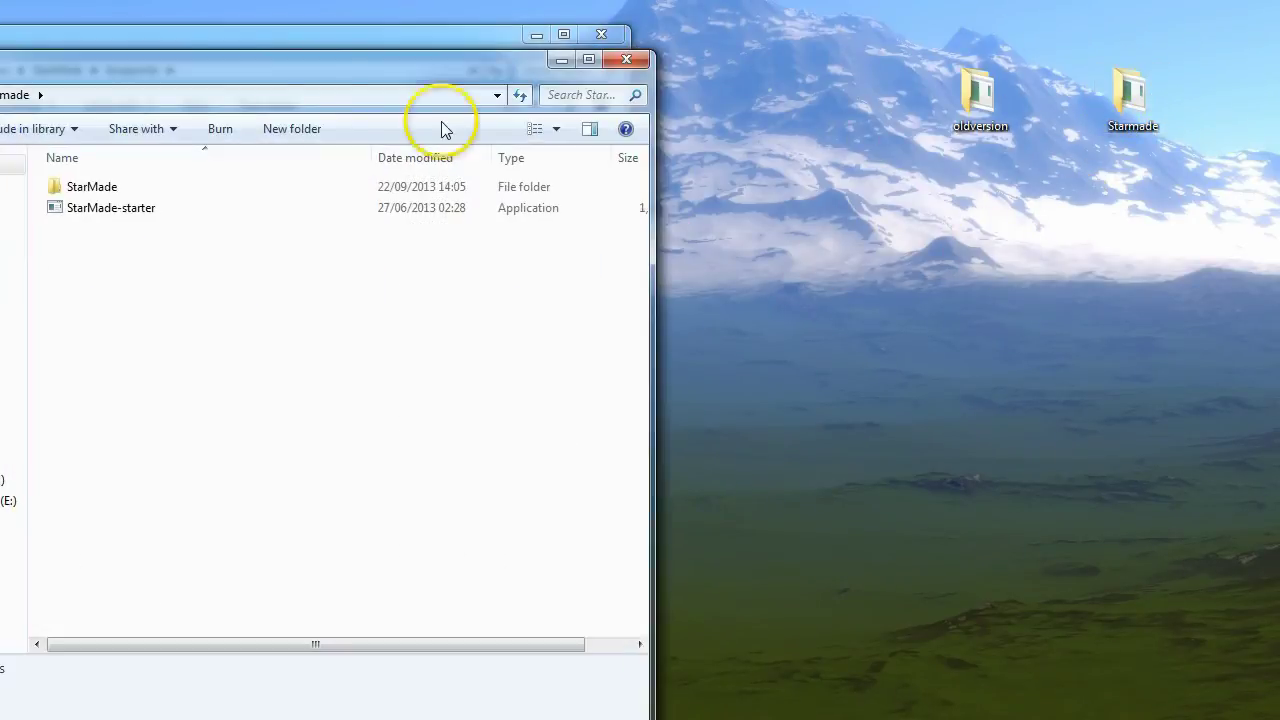
drag(258, 70, 1052, 170)
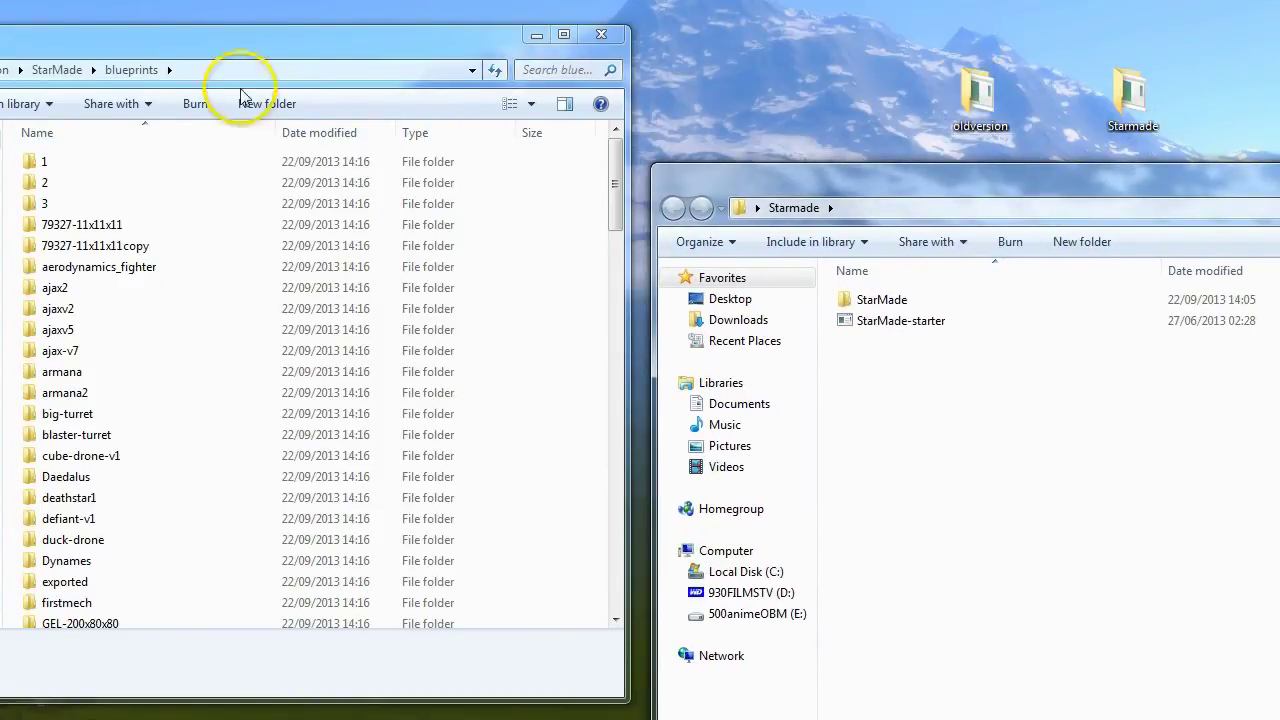
double_click(860, 299)
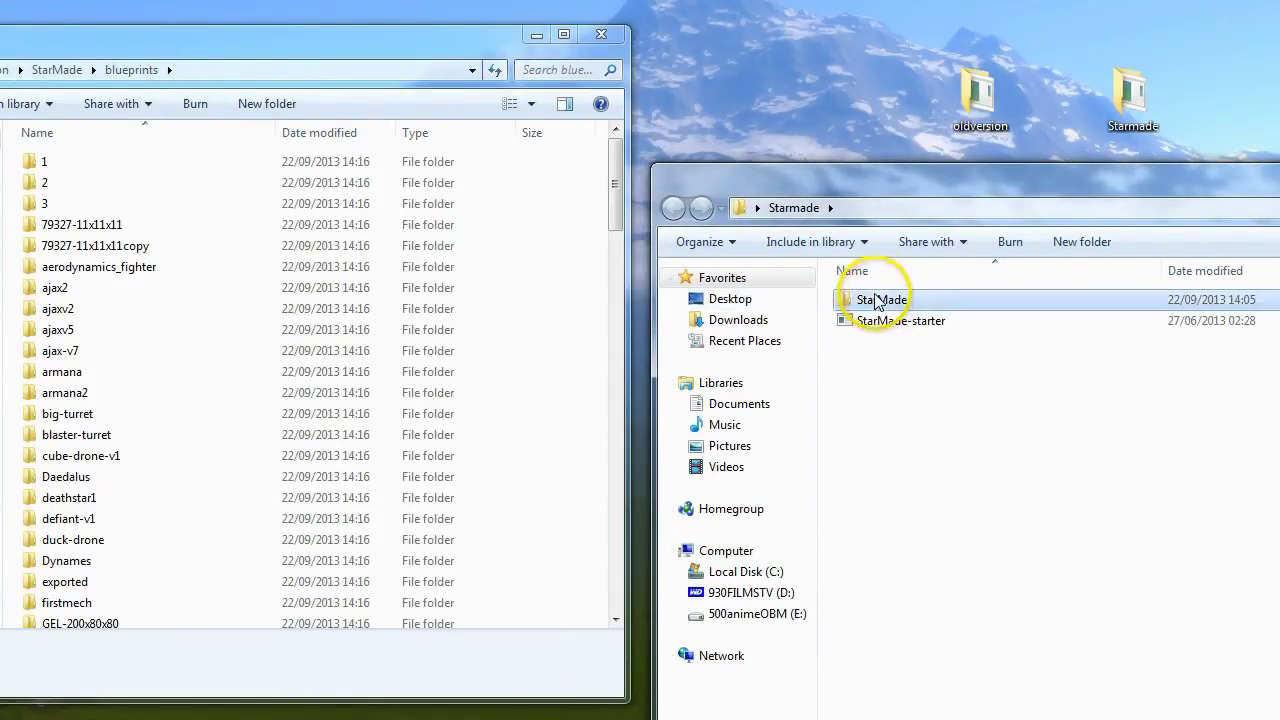
double_click(860, 320)
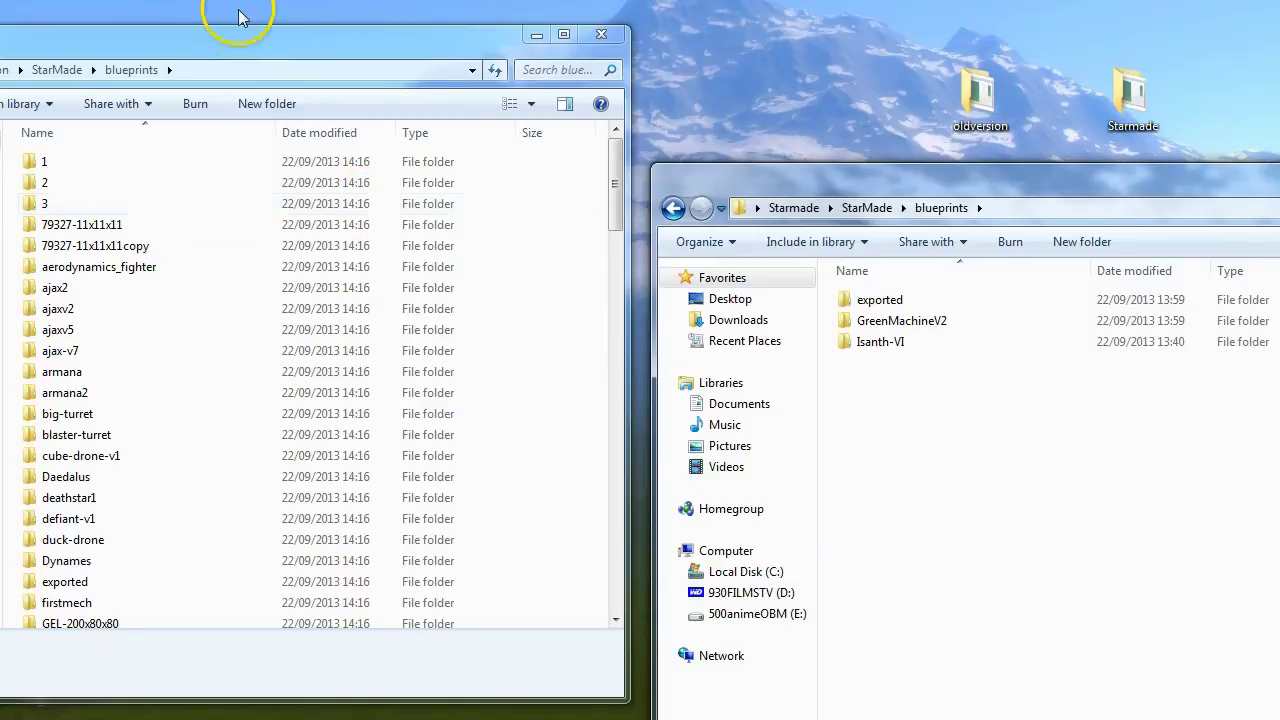
click(224, 48)
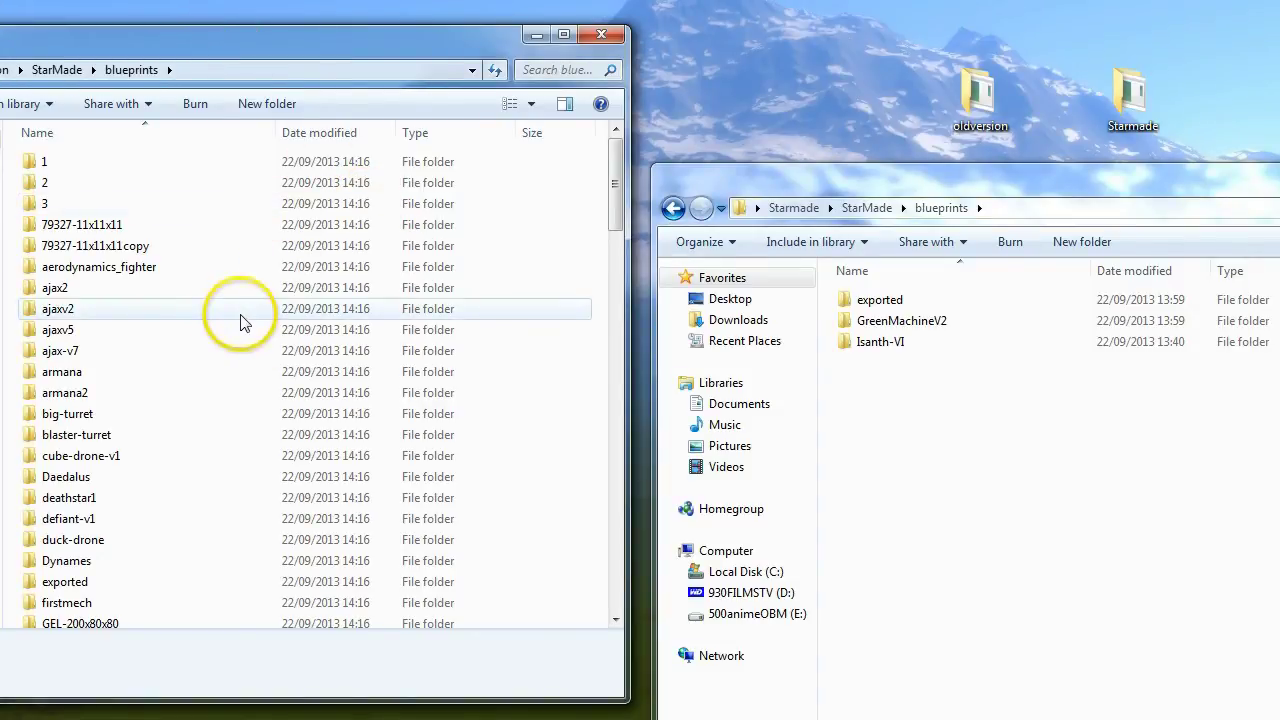
key(ctrl+a)
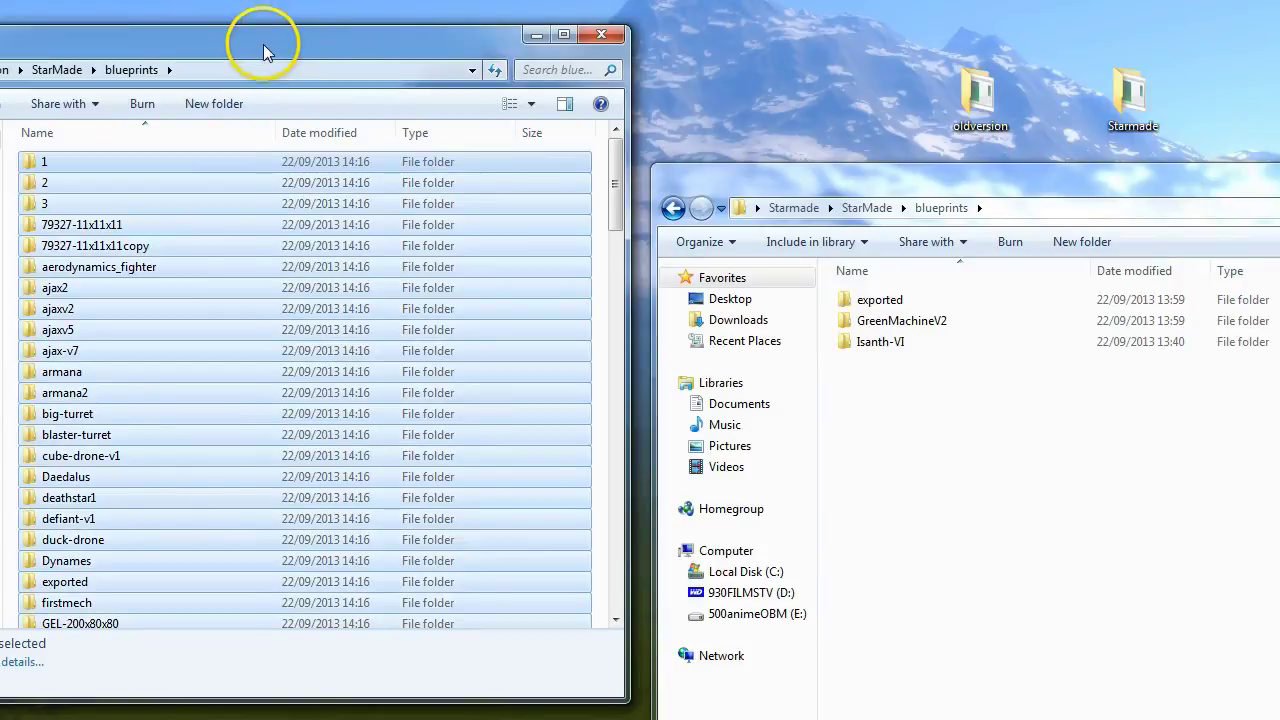
Step: Paste the old blueprints into the new blueprints folder, merging the exported and Isanth-VI folders
click(829, 458)
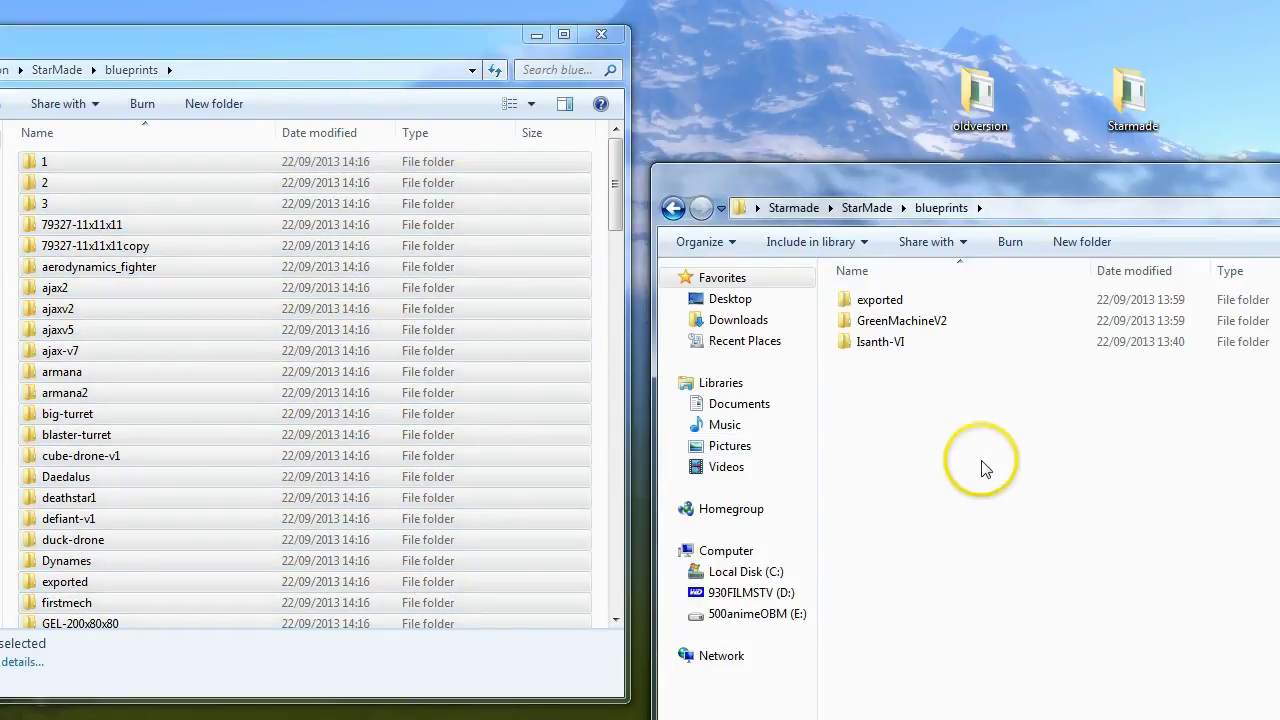
key(ctrl+v)
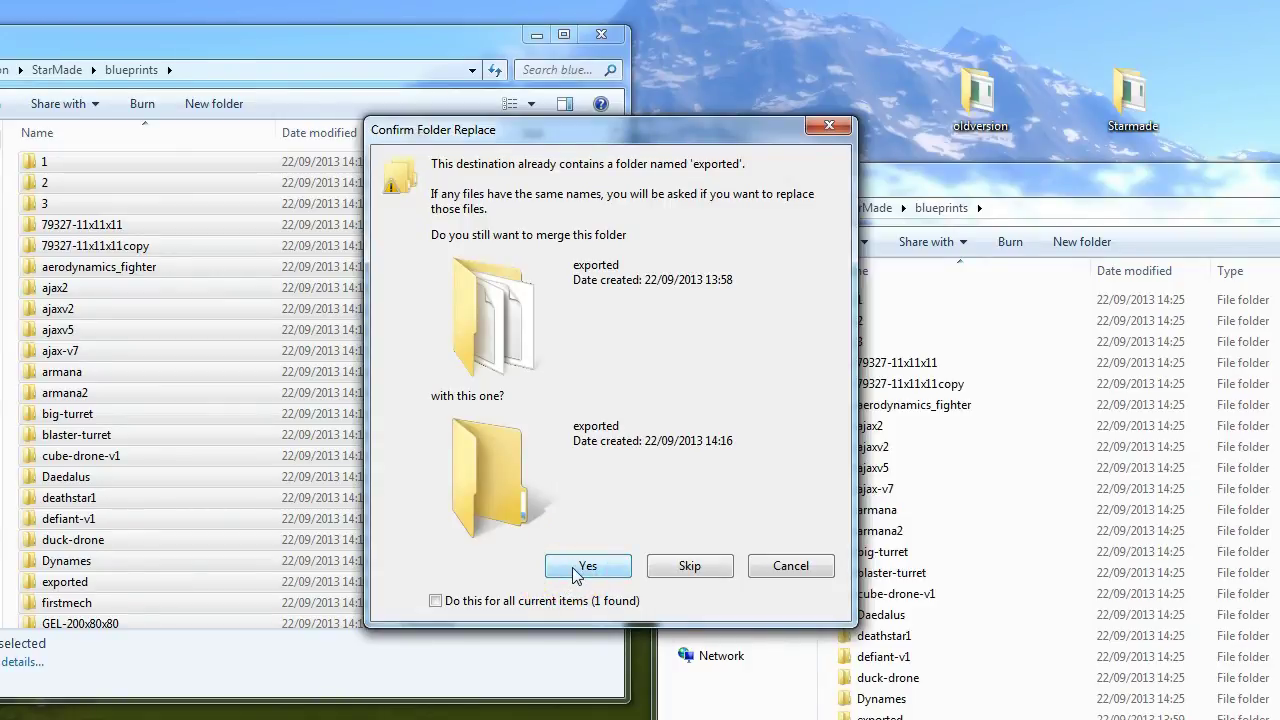
click(588, 568)
click(588, 567)
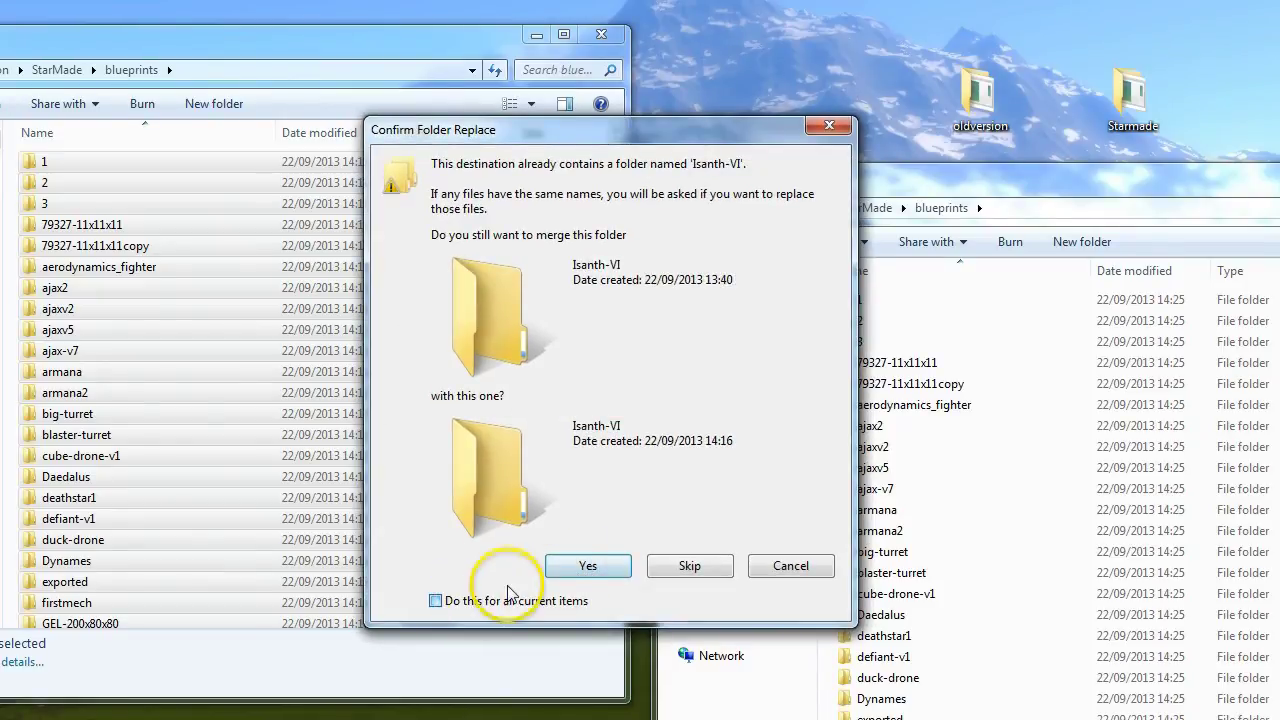
click(588, 566)
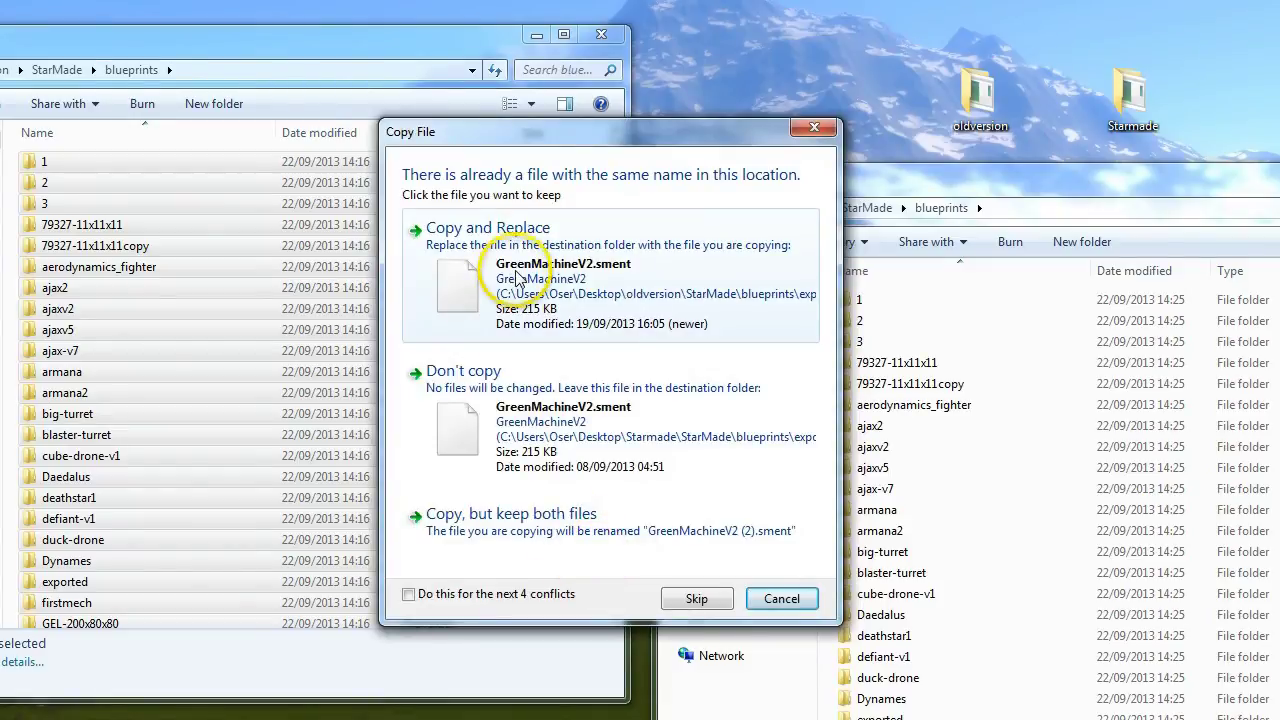
Step: Replace GreenMachineV2.sment and all other conflicting files, then go up to StarMade
click(512, 272)
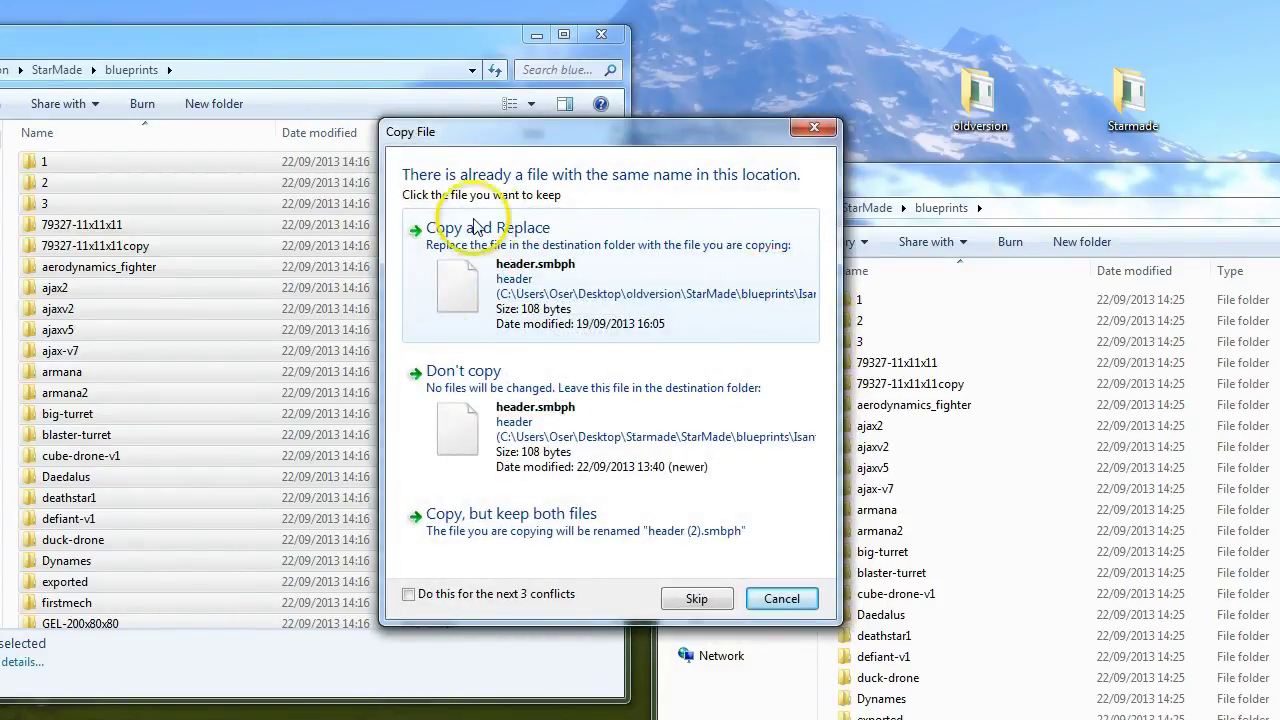
click(409, 594)
click(525, 288)
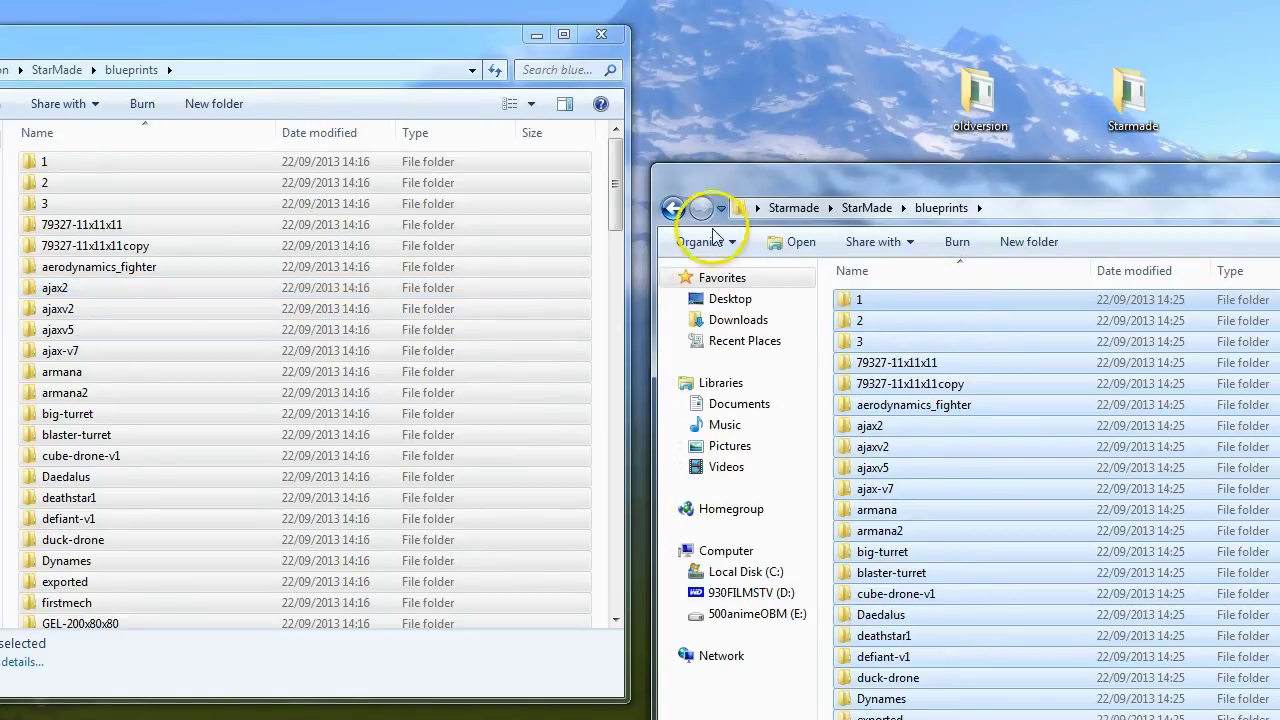
click(672, 208)
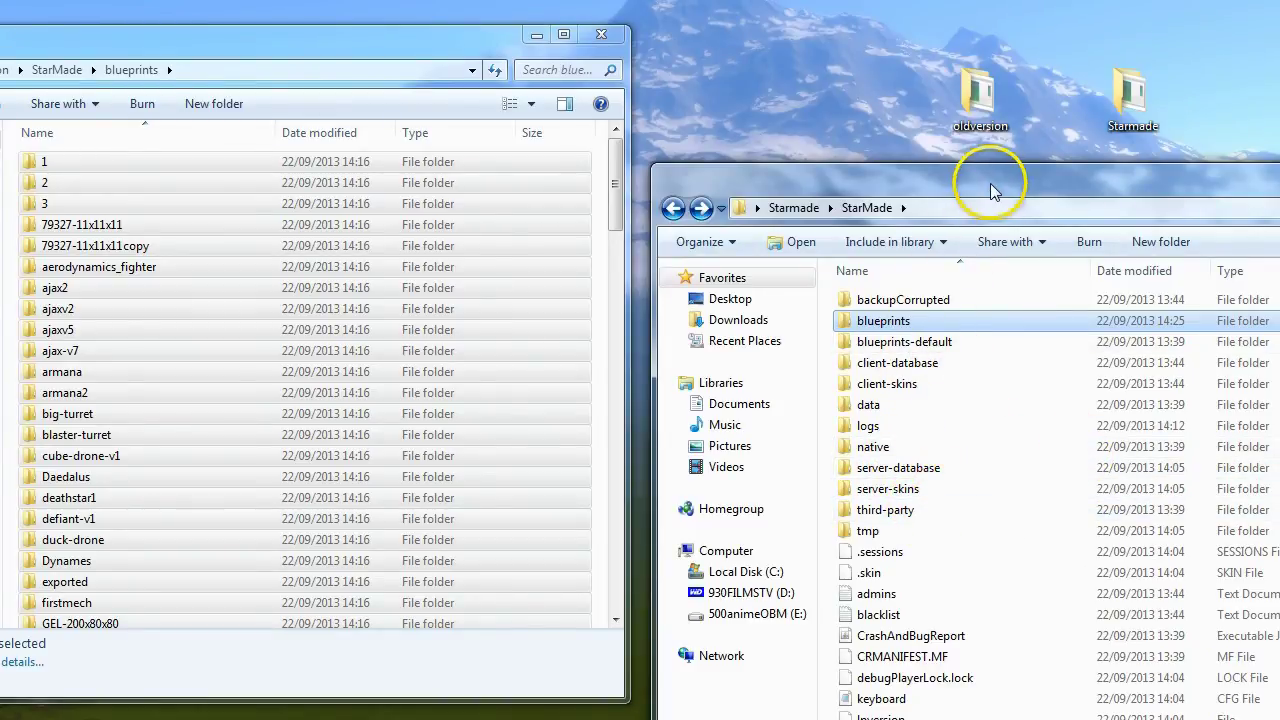
Step: Copy the old sector-export folder into the new StarMade install folder
click(249, 50)
key(ctrl+a)
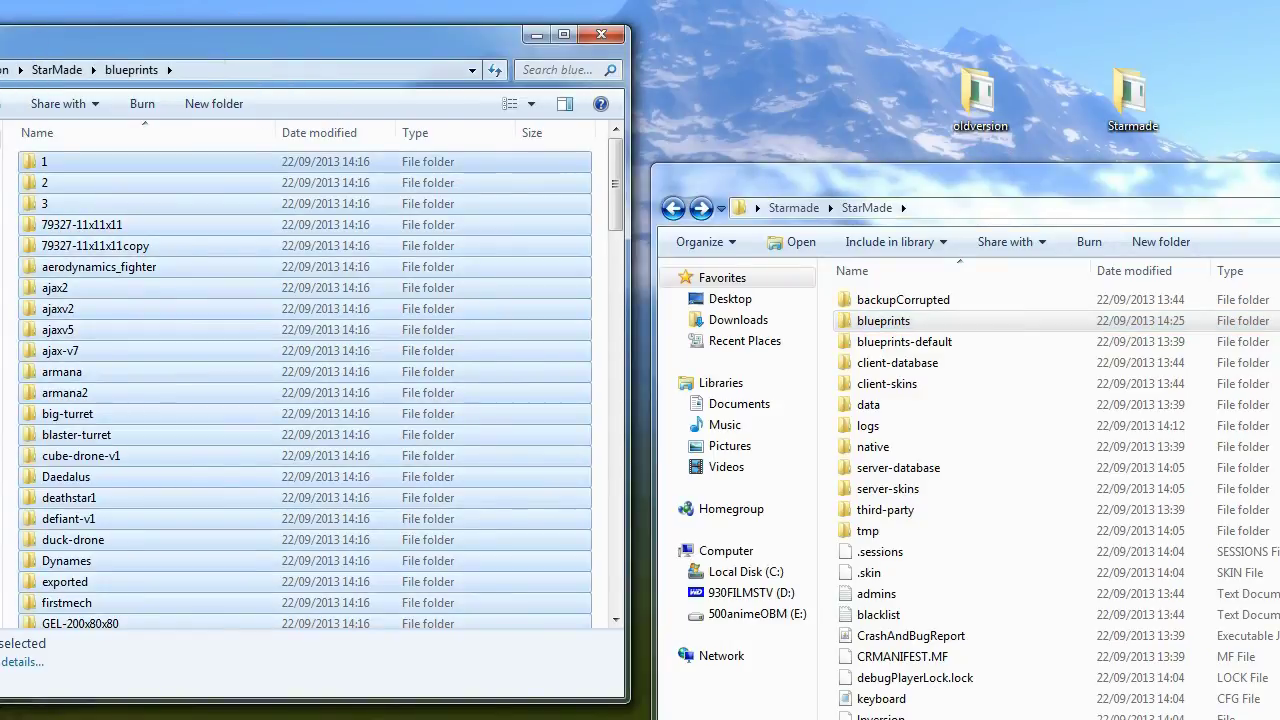
key(BackSpace)
click(120, 351)
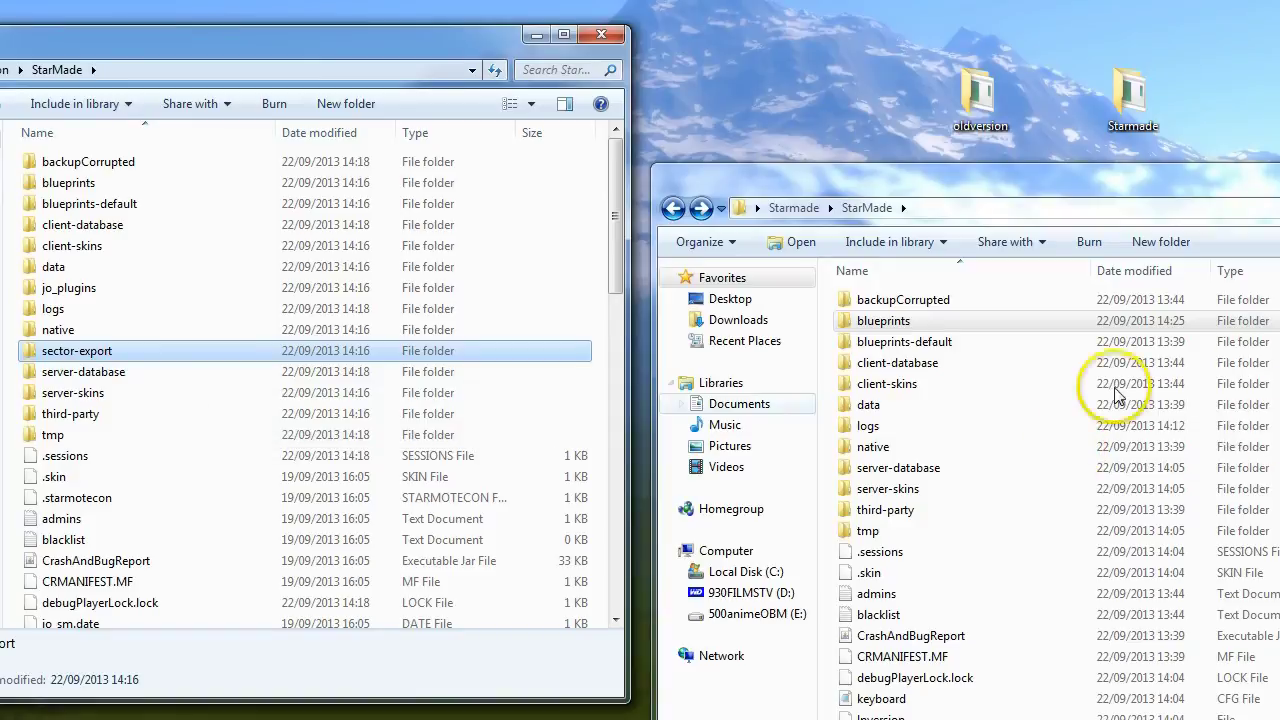
click(820, 443)
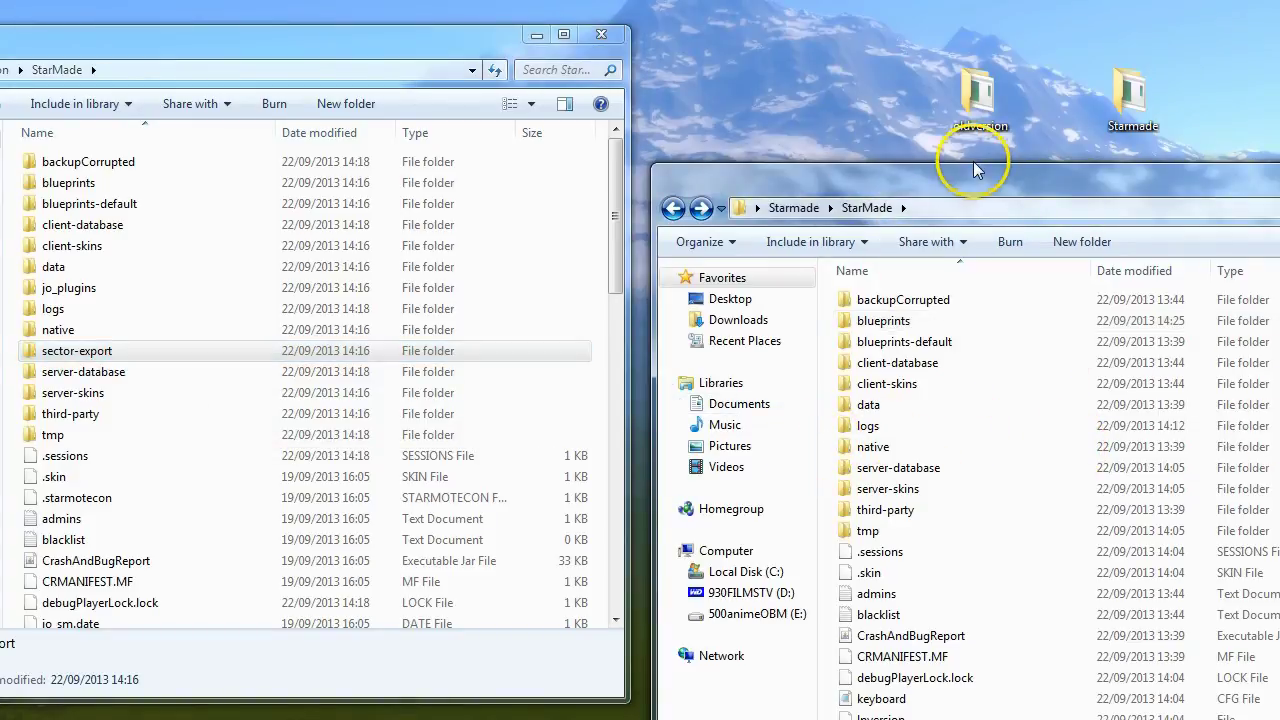
key(ctrl+v)
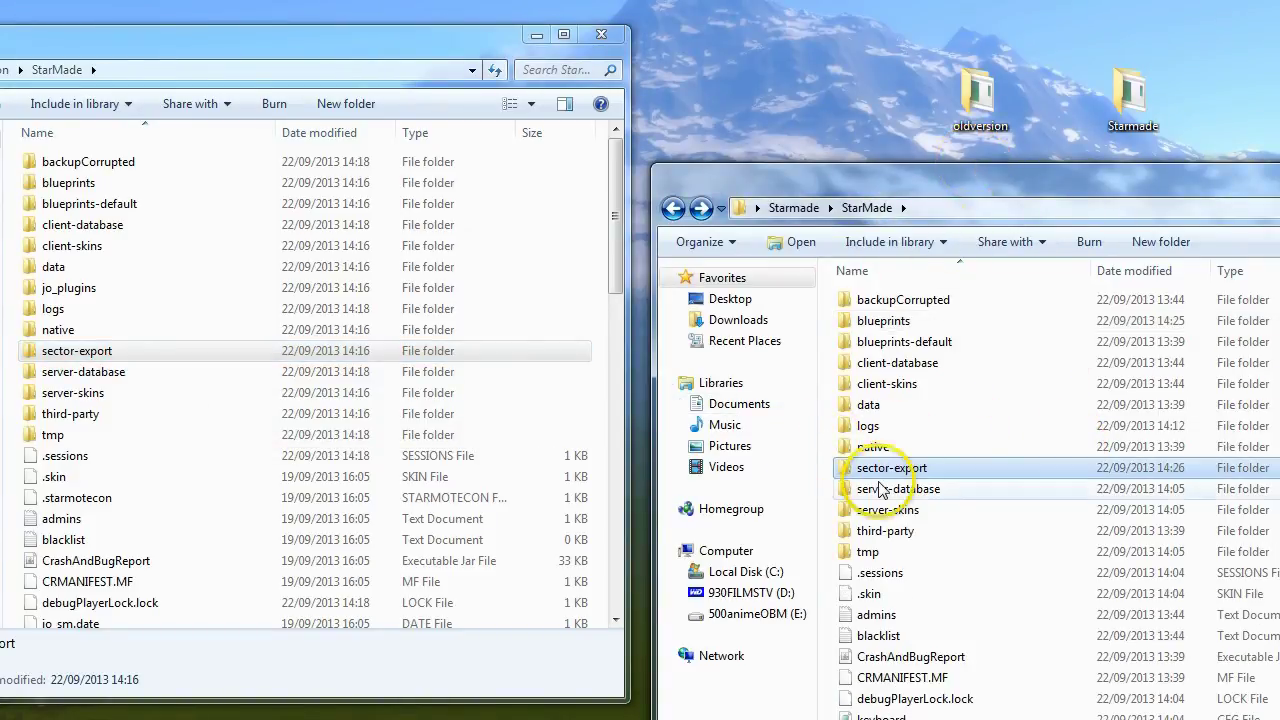
mouse_move(848, 472)
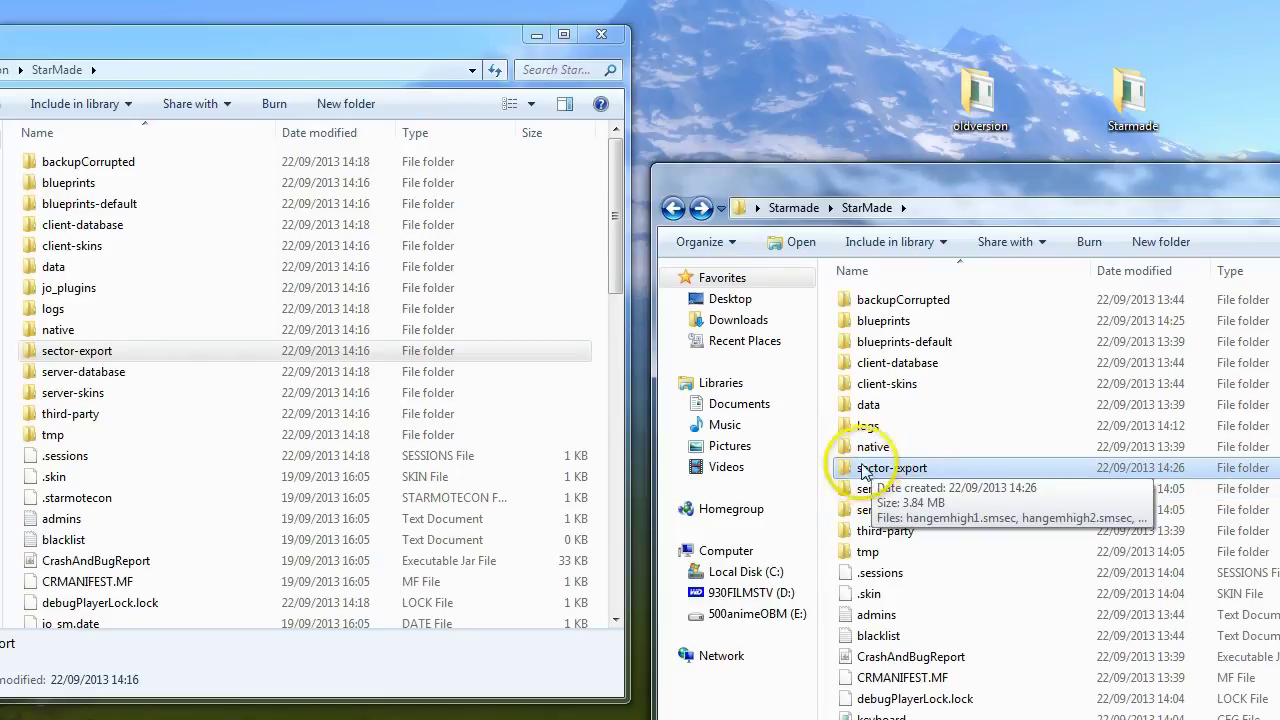
click(30, 355)
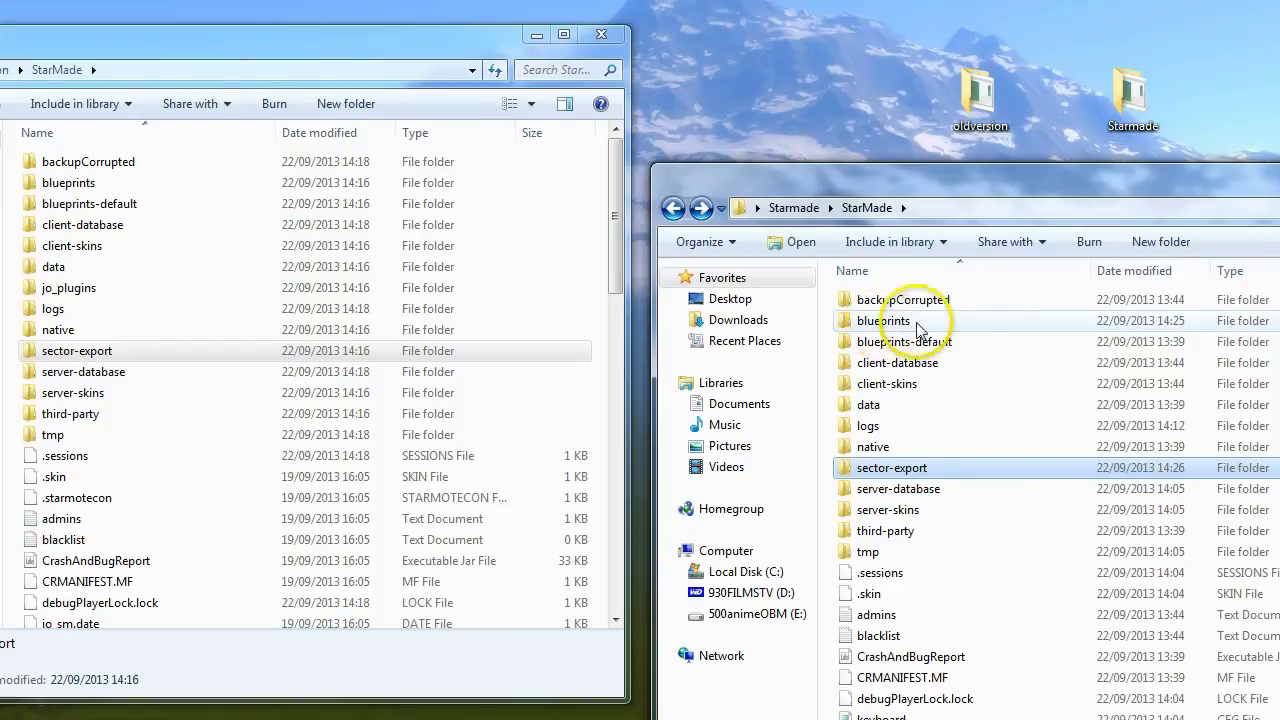
mouse_move(940, 326)
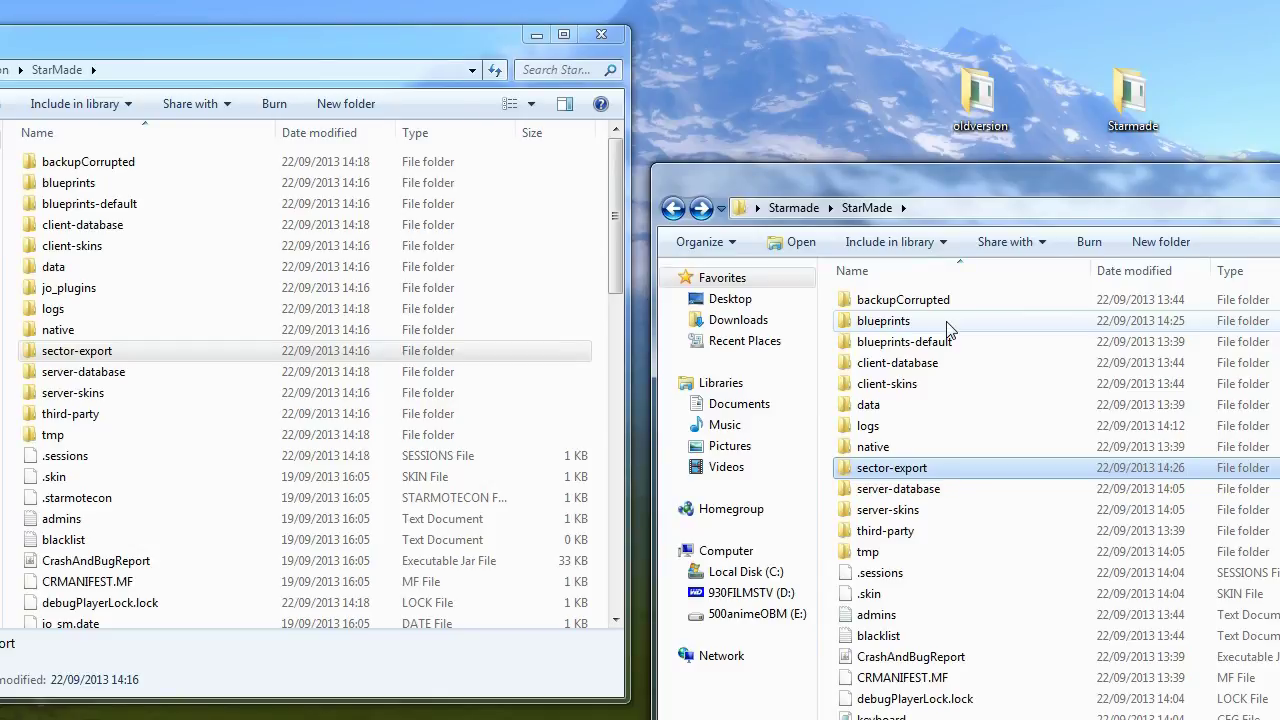
click(945, 180)
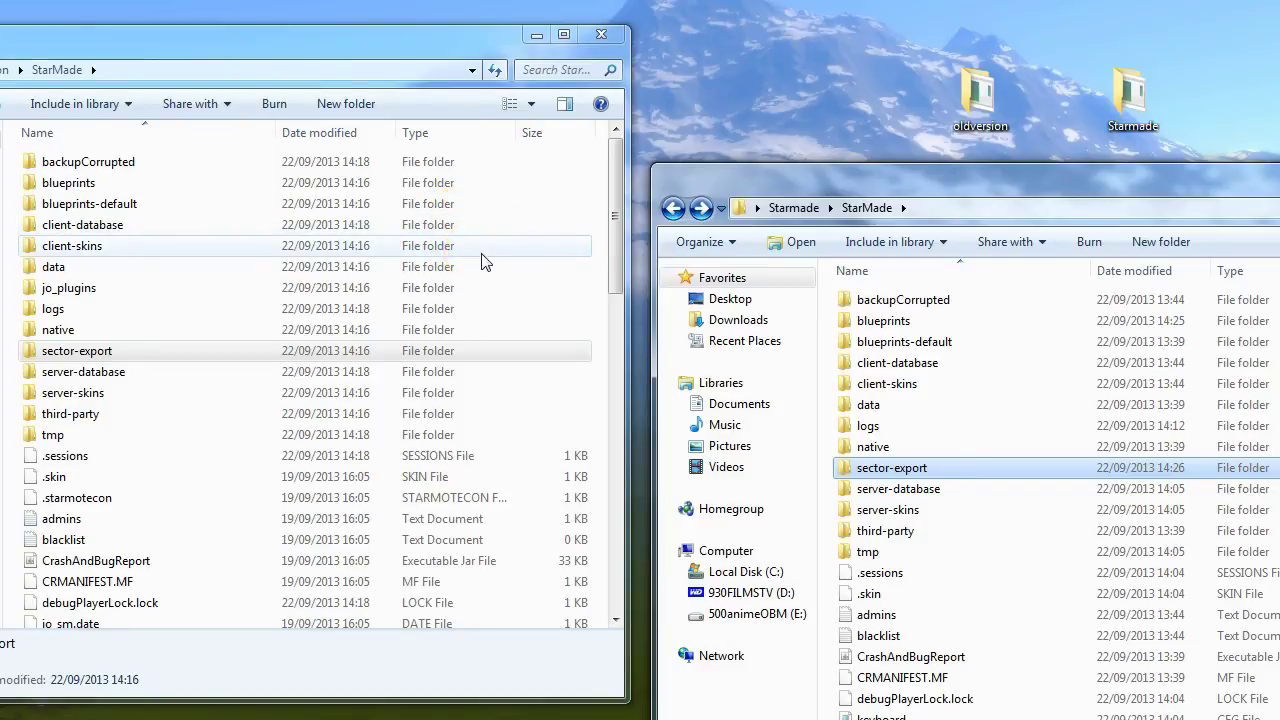
click(615, 204)
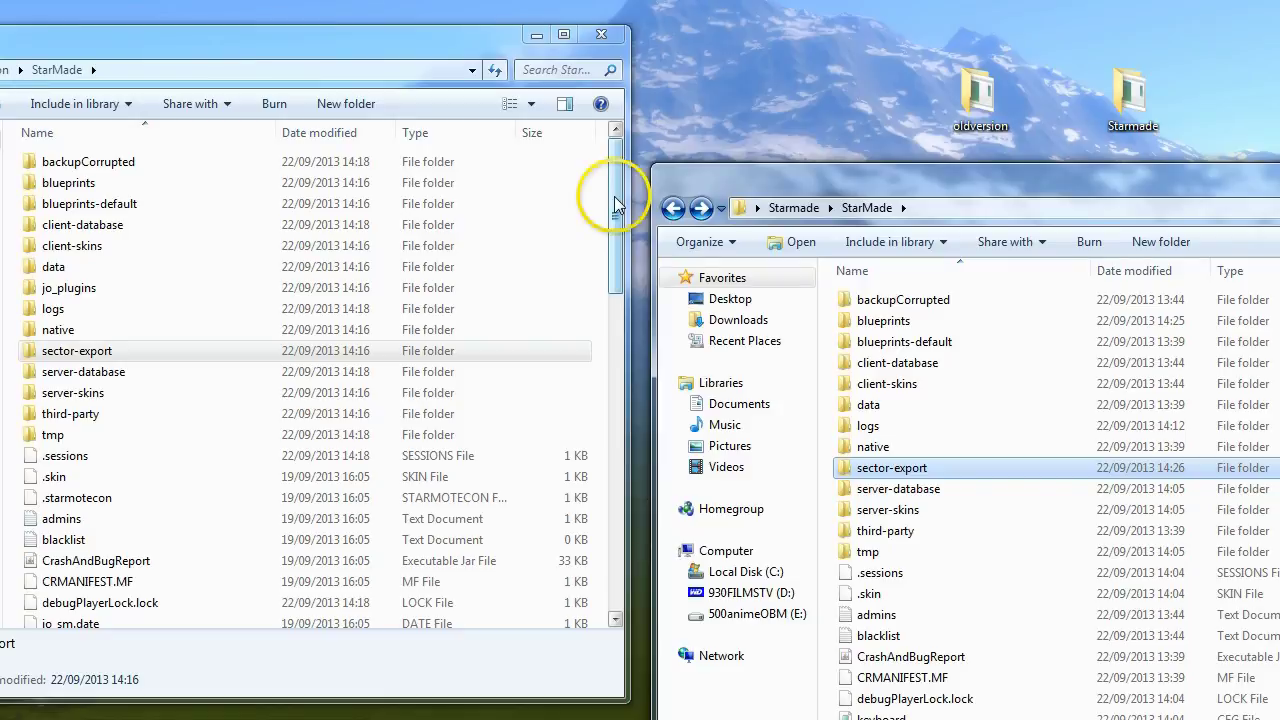
drag(615, 204, 616, 187)
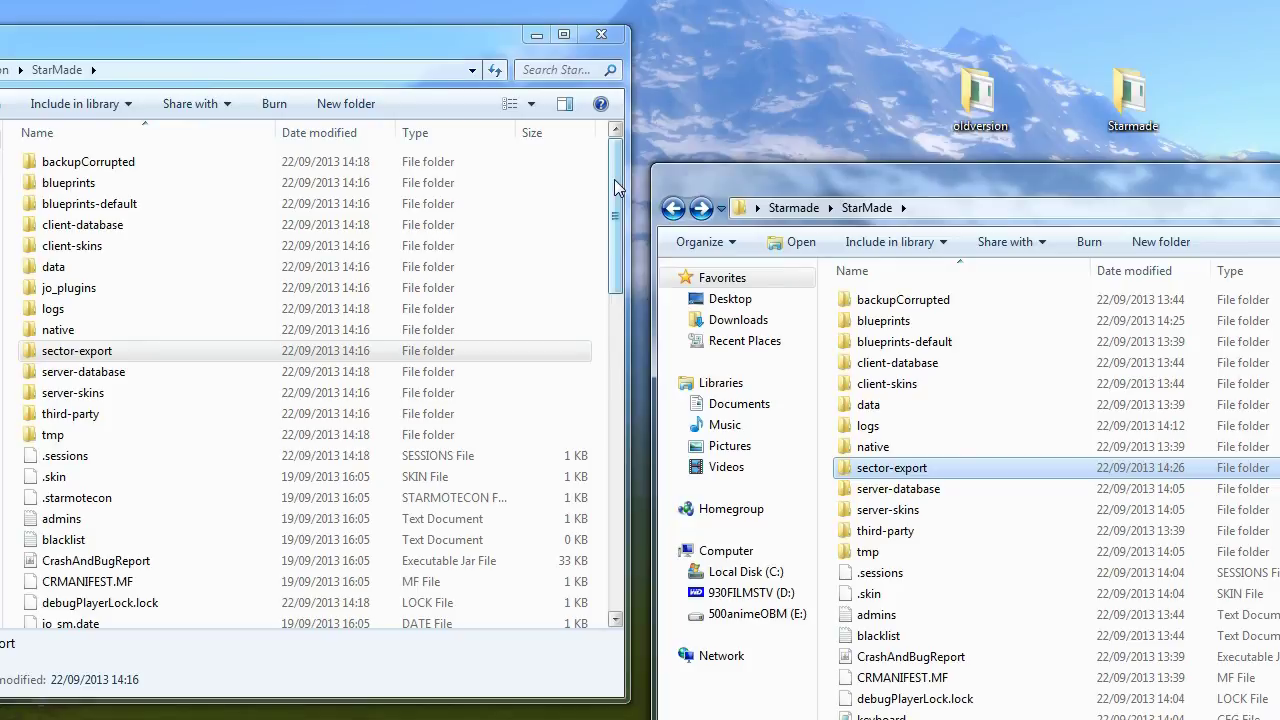
drag(613, 163, 613, 200)
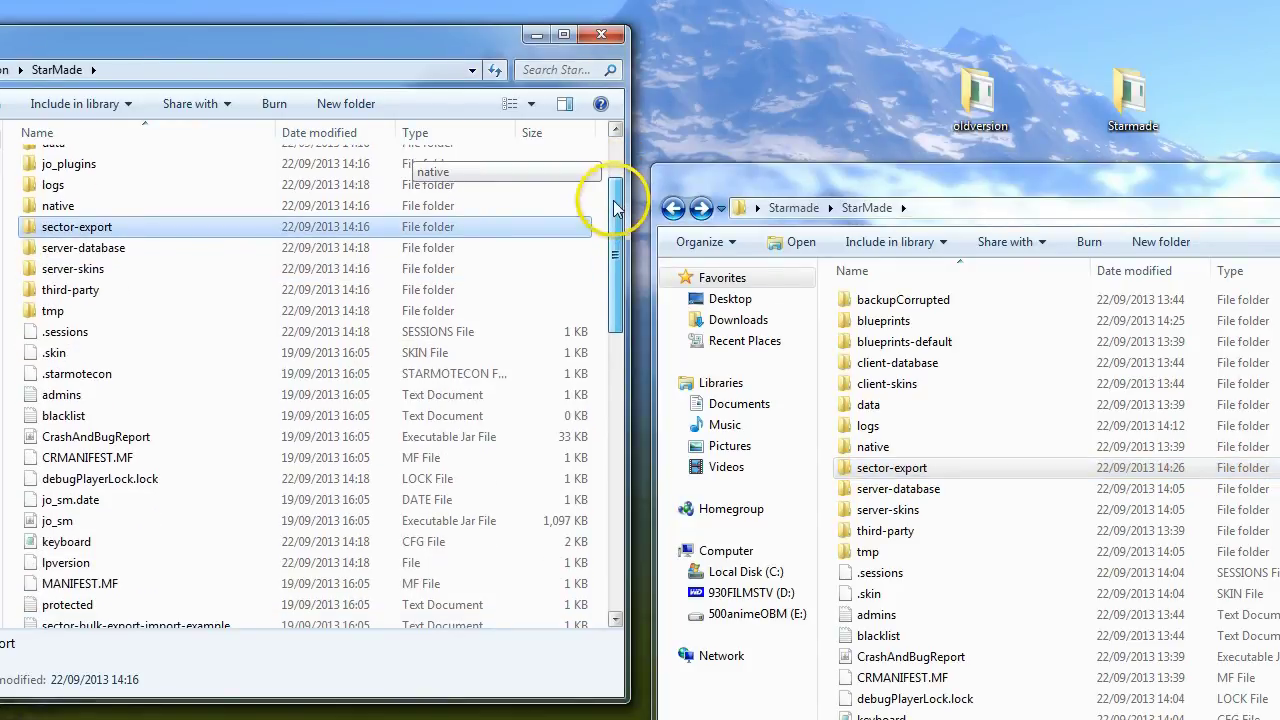
click(601, 35)
Step: Move the new StarMade window to the upper left and check sector-export's 14:26 date
drag(942, 170, 468, 46)
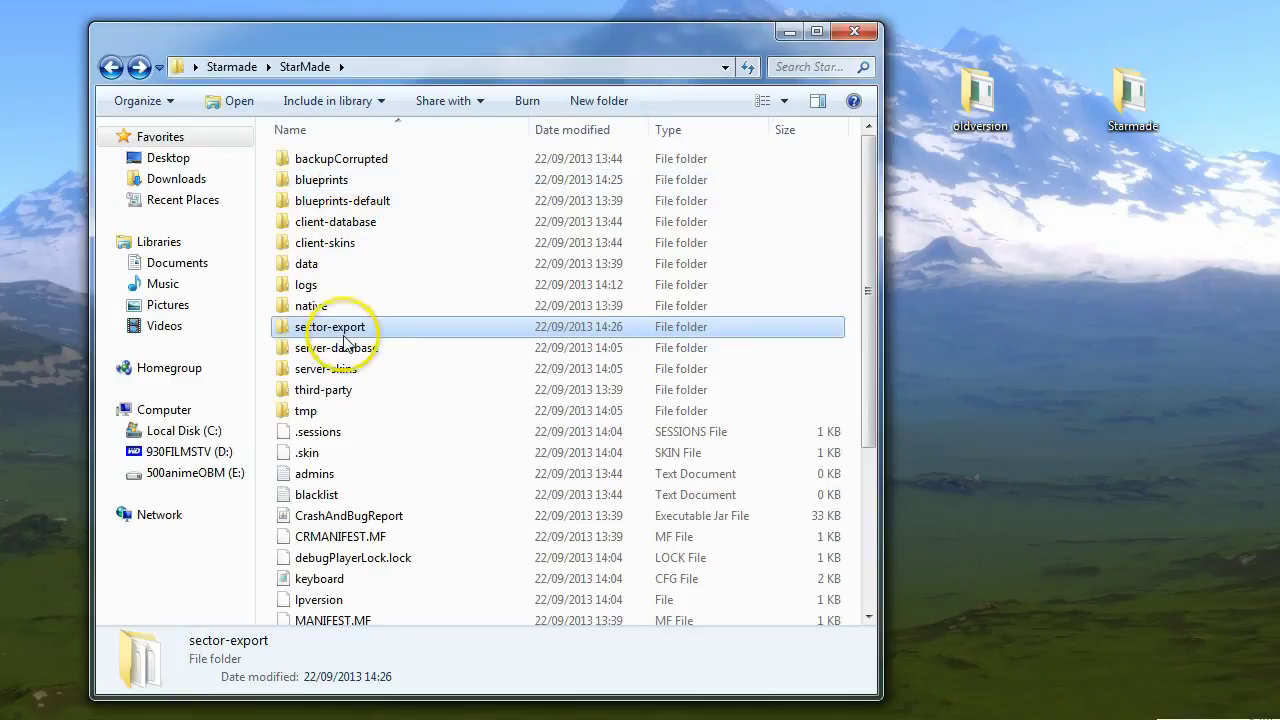
mouse_move(344, 339)
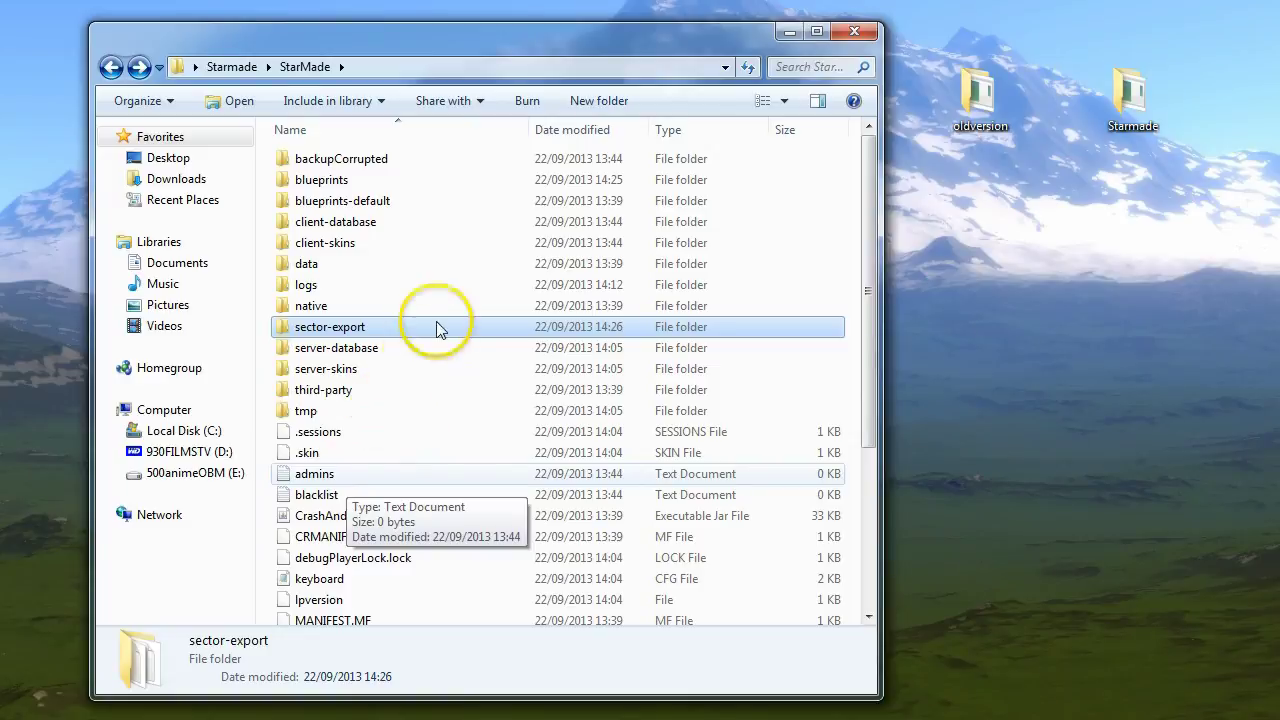
mouse_move(871, 206)
mouse_down()
mouse_move(871, 380)
mouse_move(867, 197)
mouse_up()
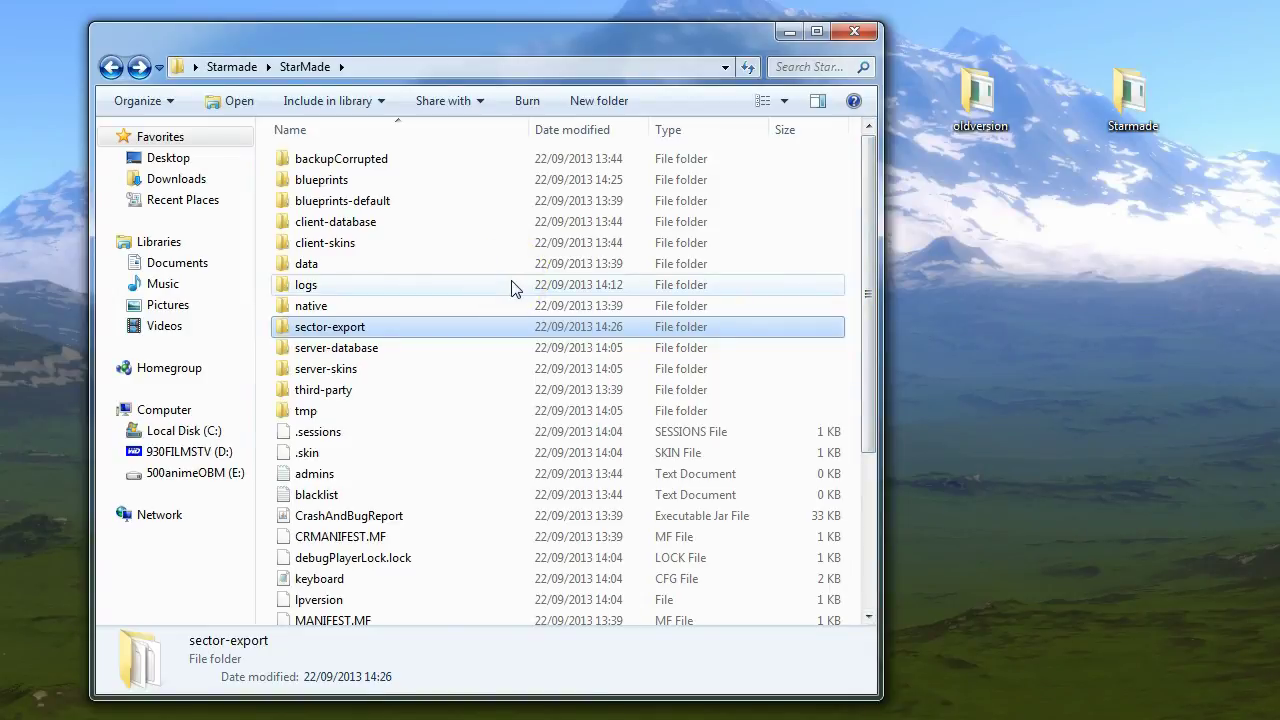
click(430, 662)
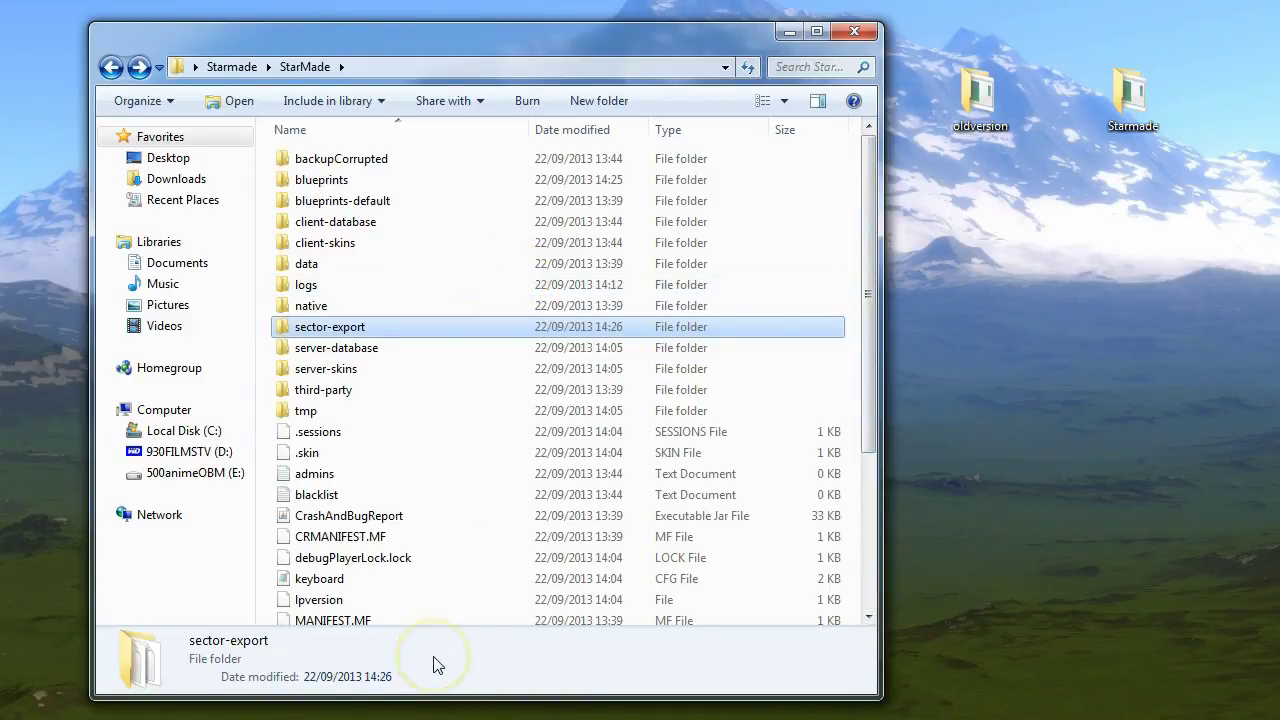